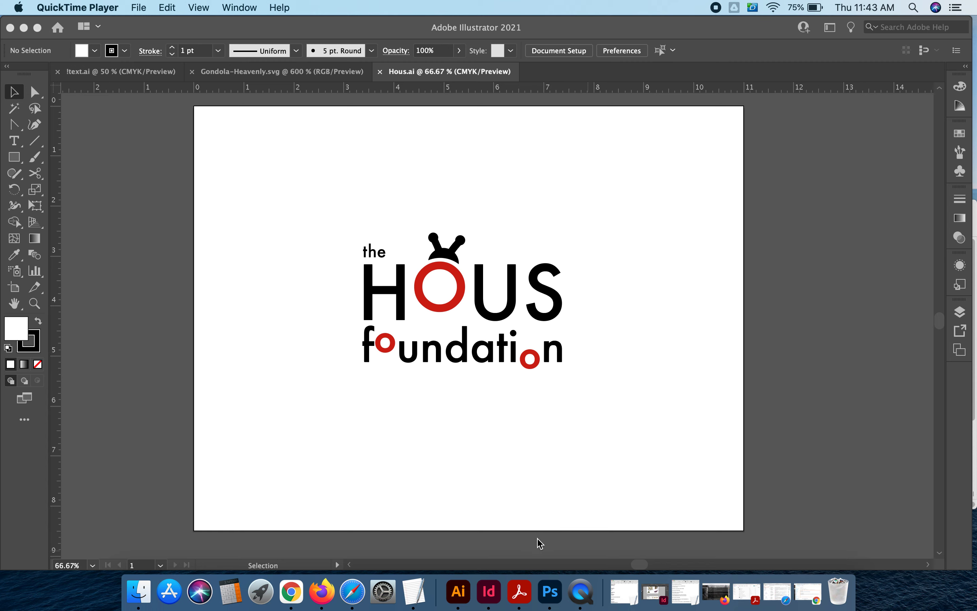
- Switch to the browser and read the social media image size guide's Facebook profile picture dimensions, then return to Illustrator
click(301, 600)
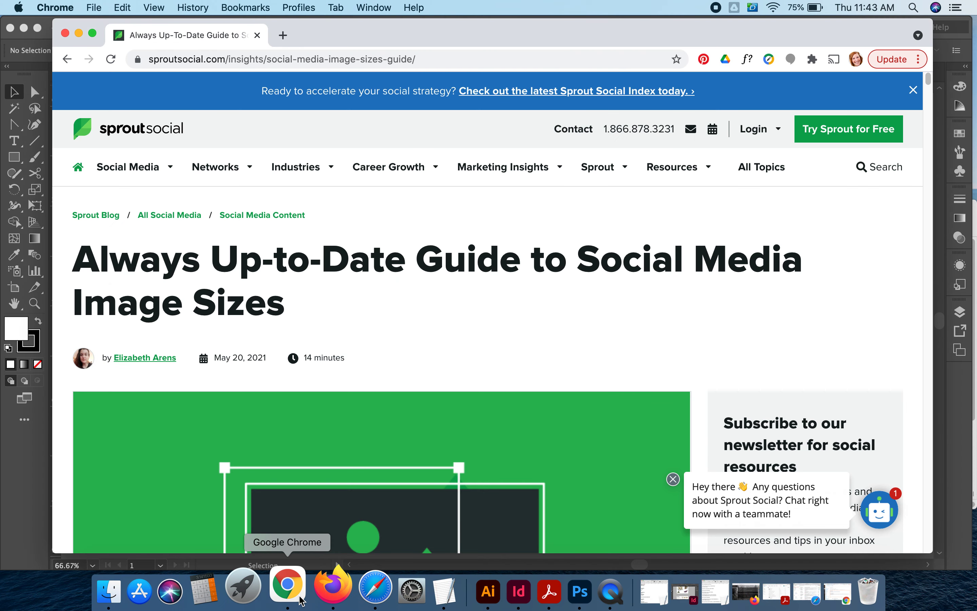
click(929, 79)
drag(929, 80, 933, 134)
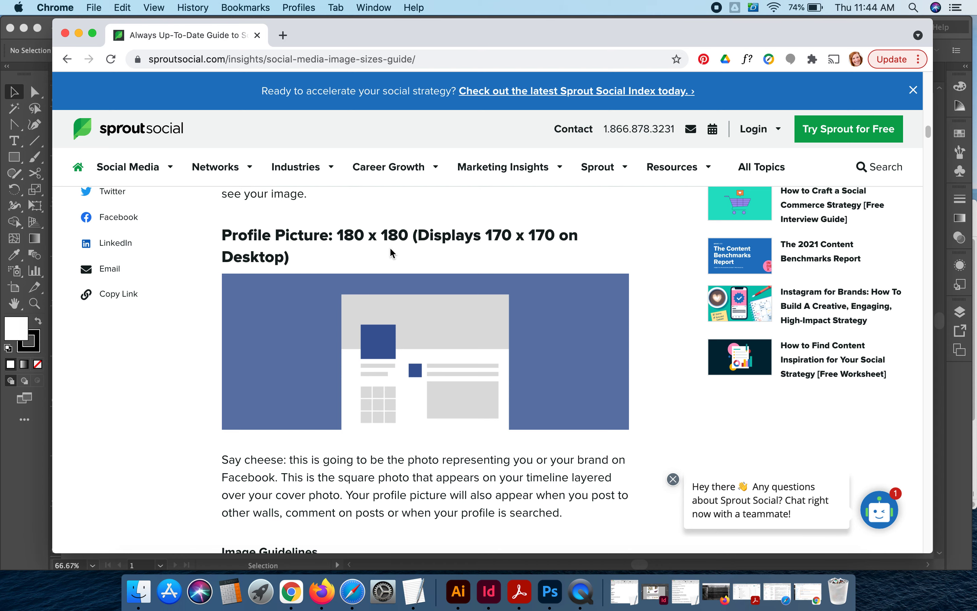
drag(929, 138, 937, 152)
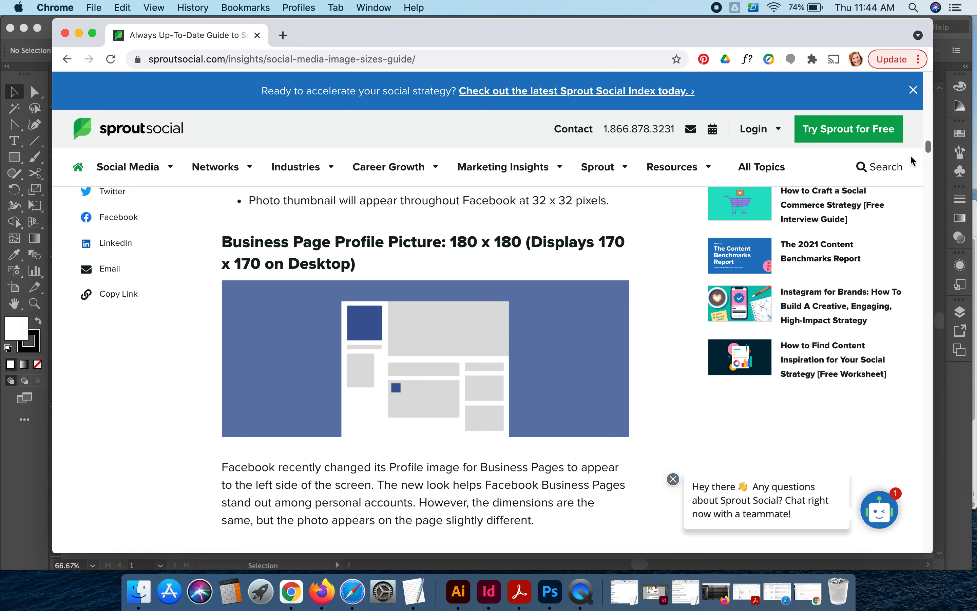
click(52, 469)
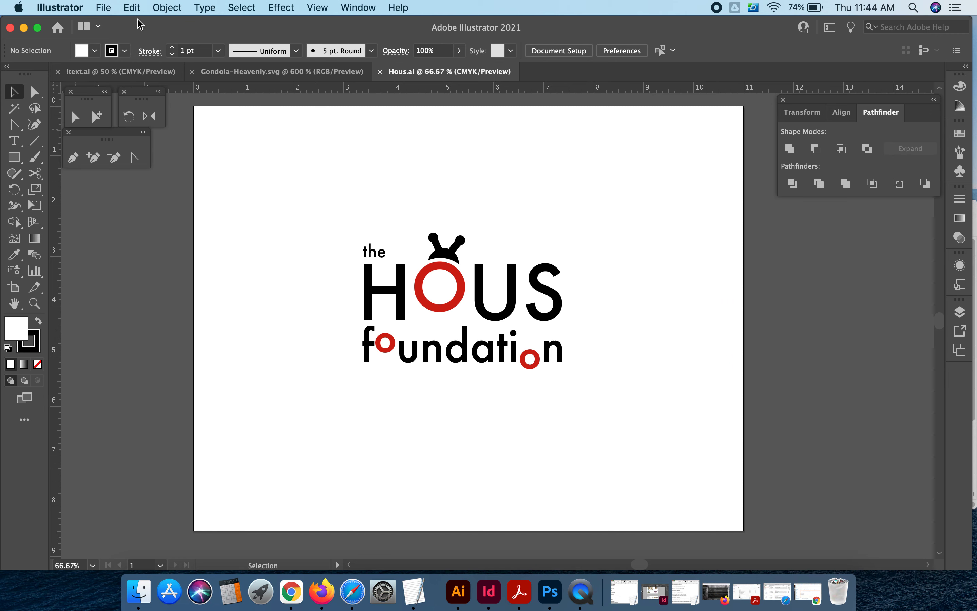
- Select the antenna shapes above the O and unite them into one shape with Pathfinder
drag(313, 226, 663, 406)
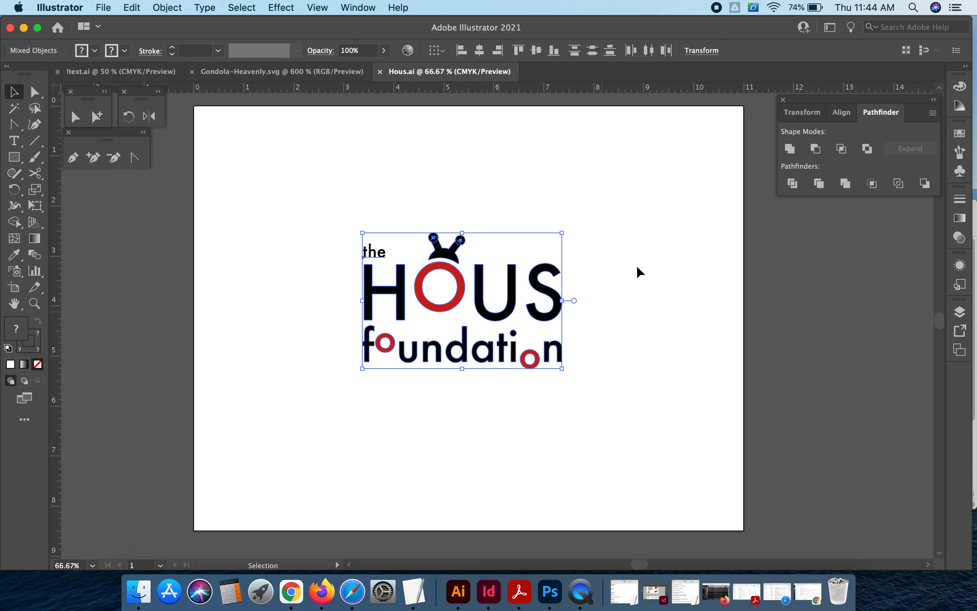
click(339, 180)
click(447, 249)
drag(398, 202, 503, 275)
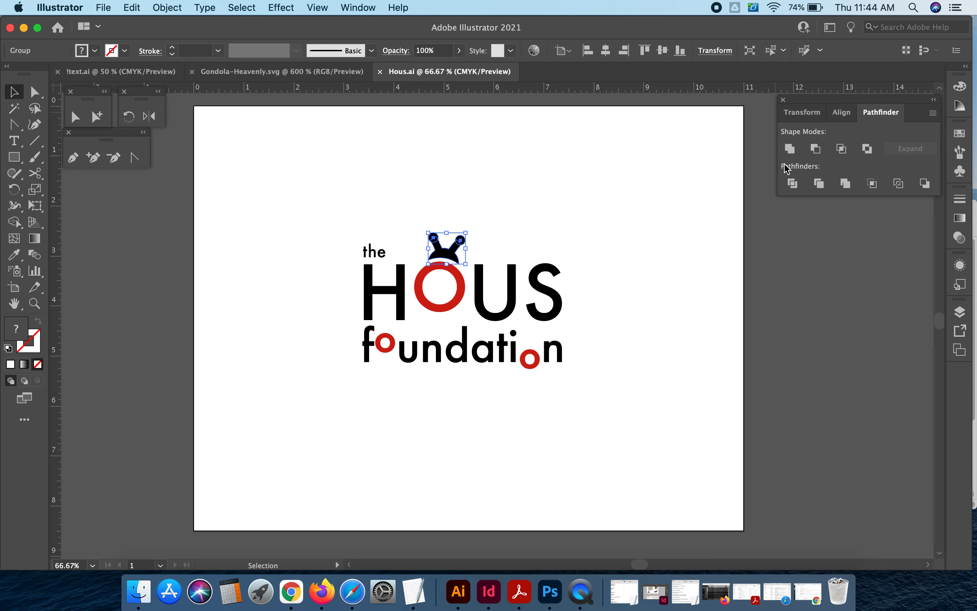
click(790, 148)
click(608, 207)
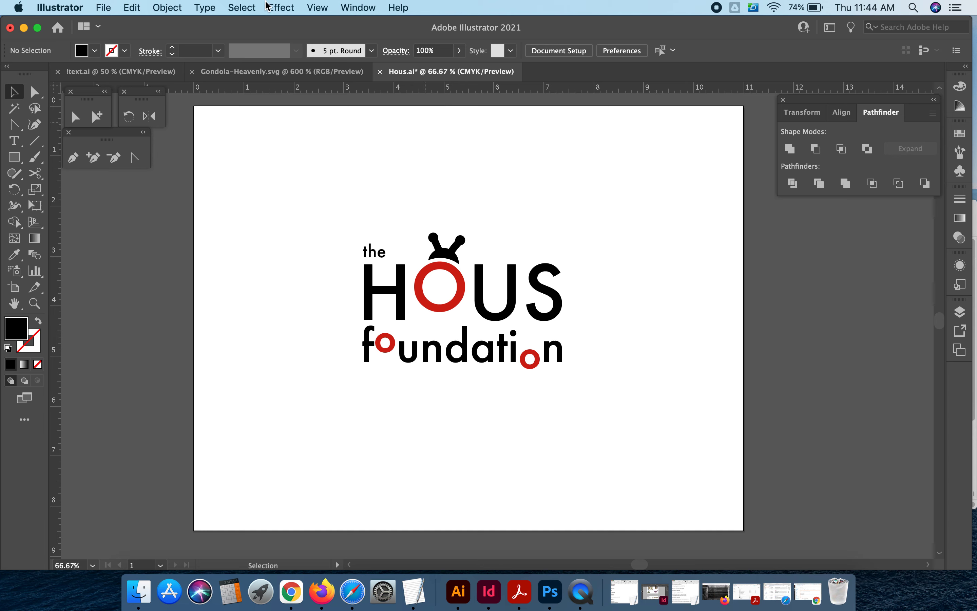
- Switch to Outline view and inspect the small 'the' text object above HOUS
click(317, 7)
click(328, 40)
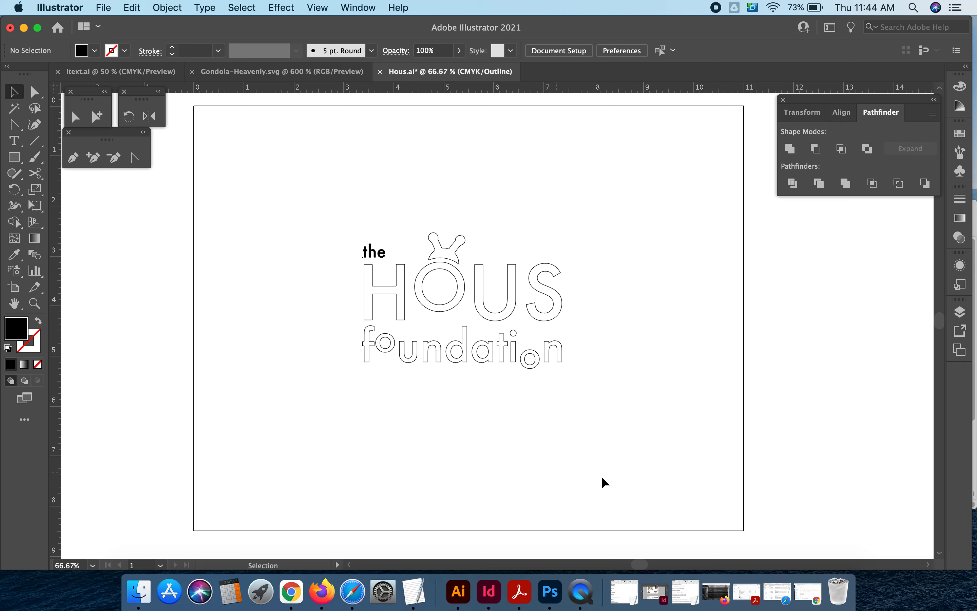
click(375, 251)
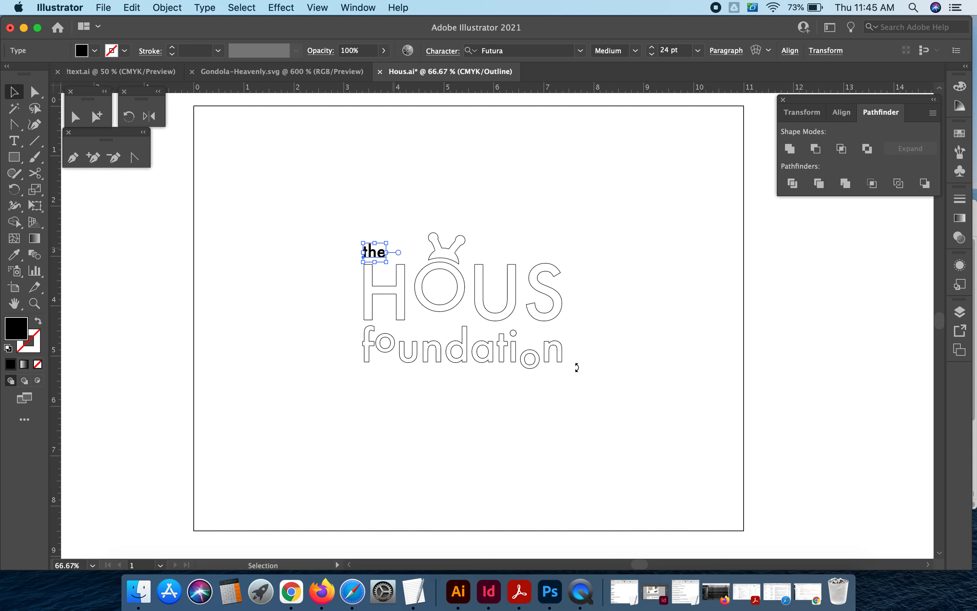
click(602, 395)
click(373, 253)
click(307, 201)
click(383, 253)
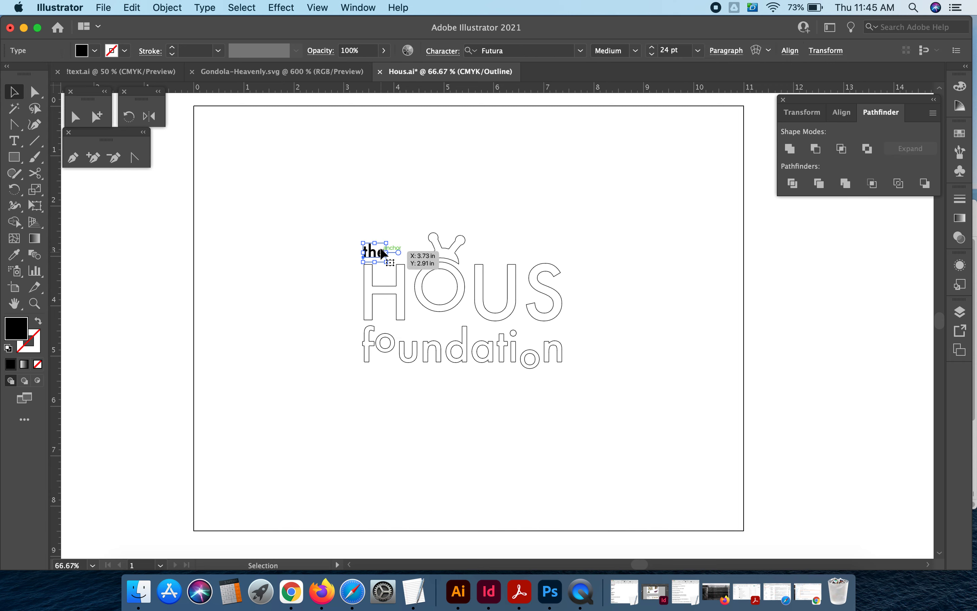
key(super+shift+o)
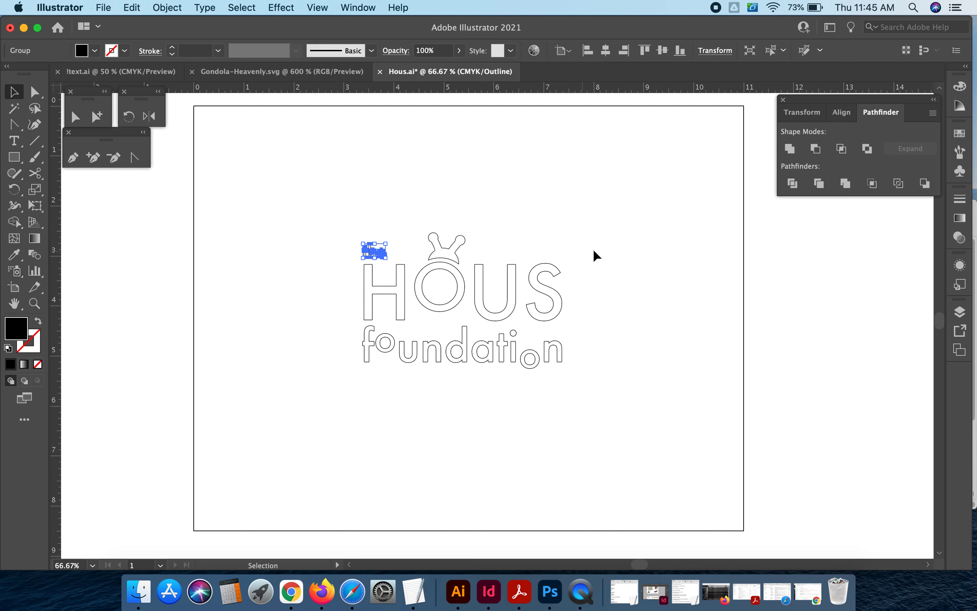
click(614, 233)
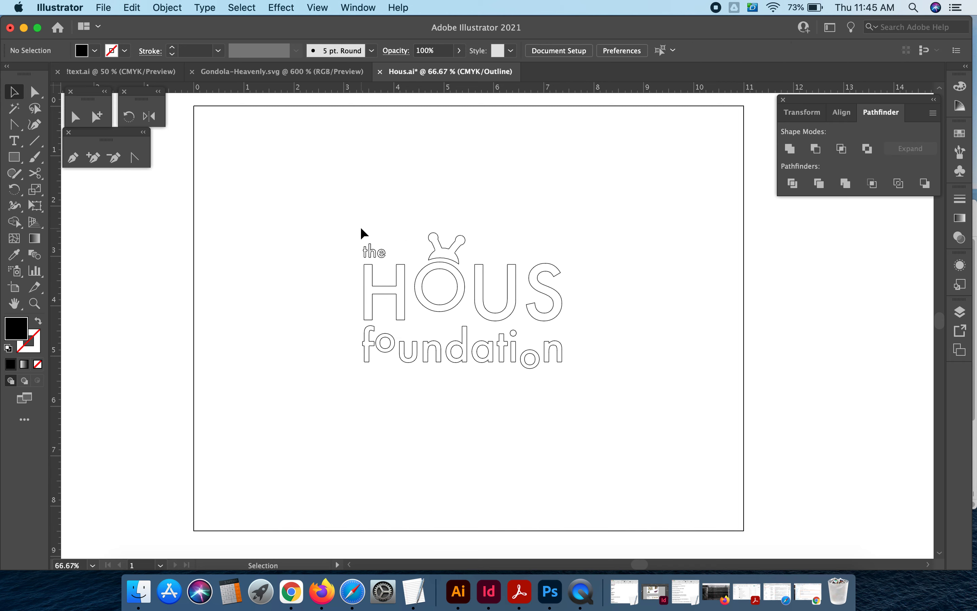
key(super+z)
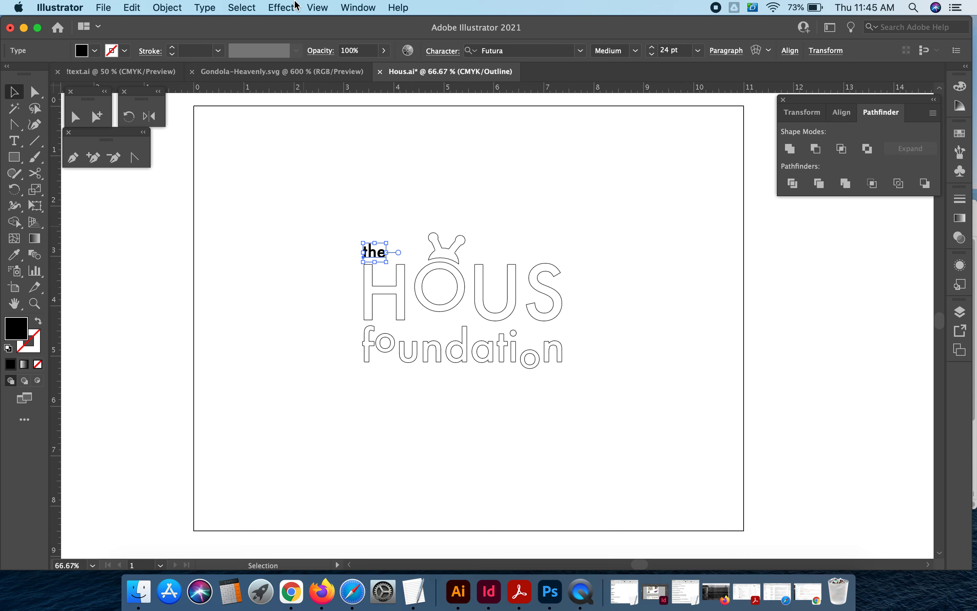
- Convert the 'the' text to outlines
click(289, 5)
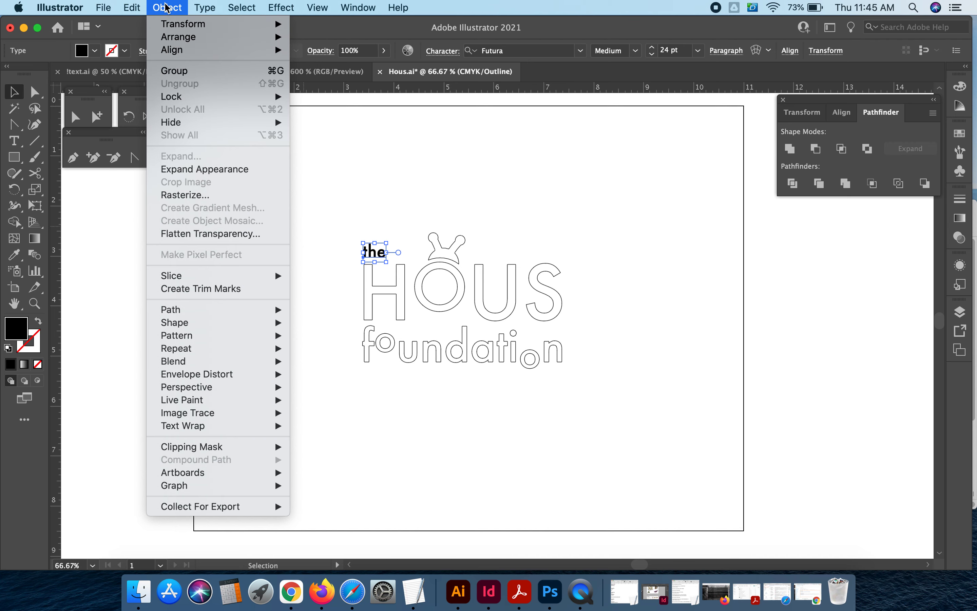
mouse_move(212, 9)
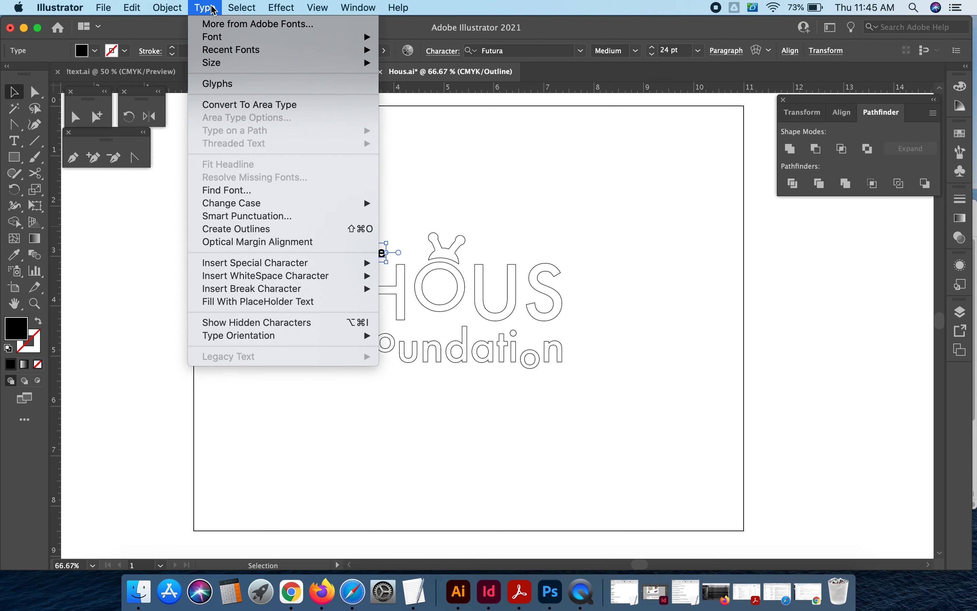
click(233, 230)
click(617, 211)
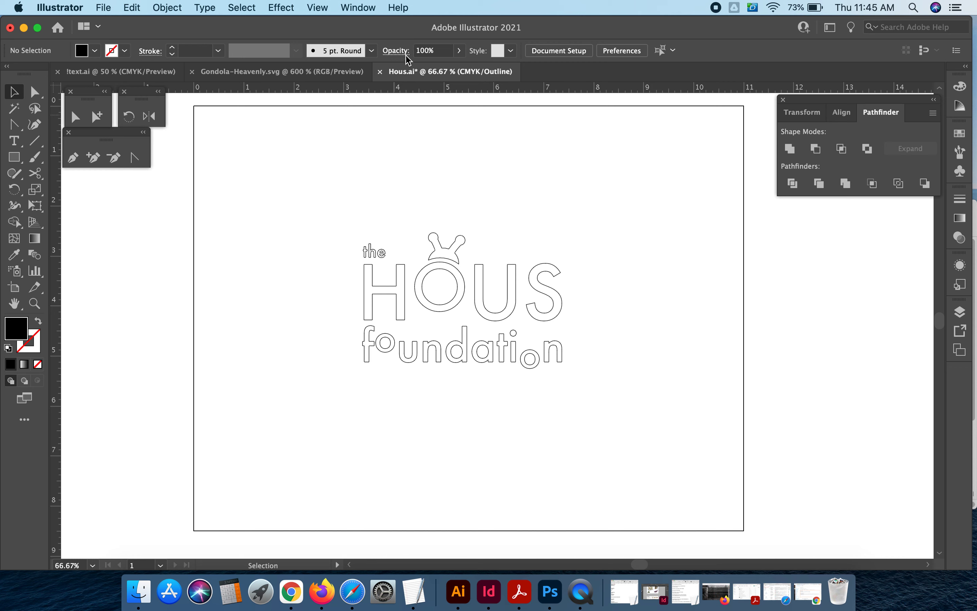
- Toggle between Outline and Preview views, ending in Preview
key(super+y)
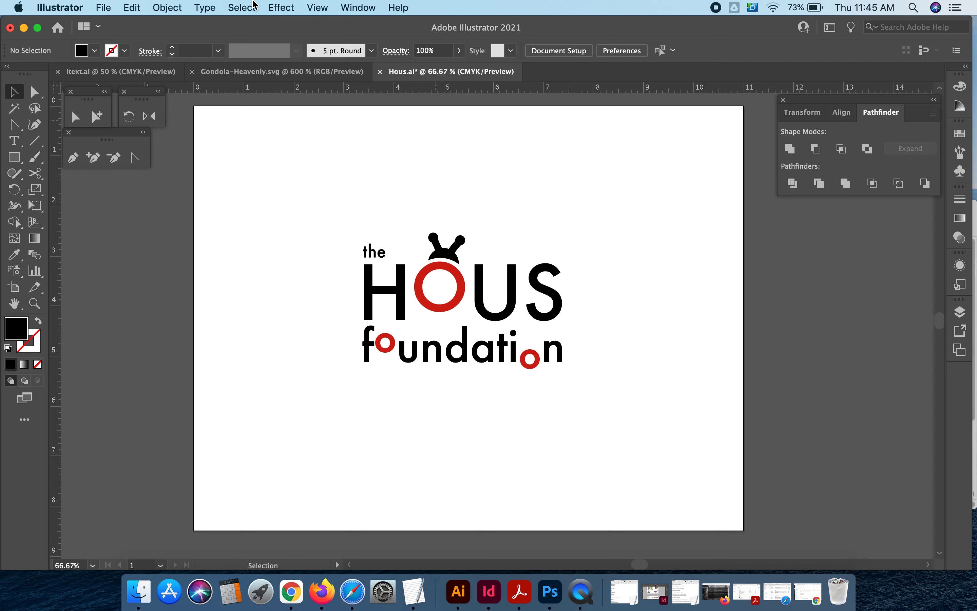
click(316, 5)
click(321, 7)
click(322, 7)
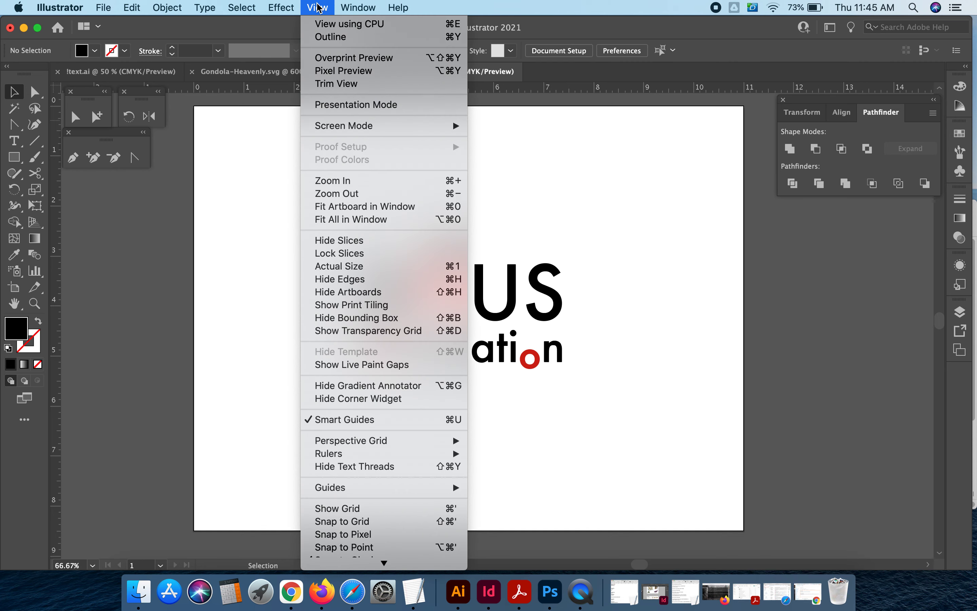
click(330, 37)
click(321, 7)
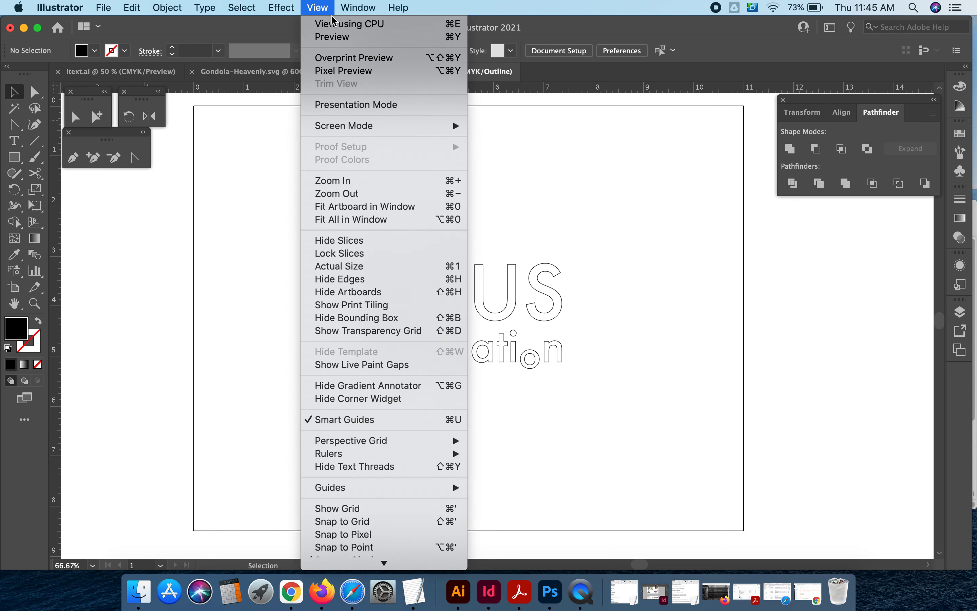
click(332, 37)
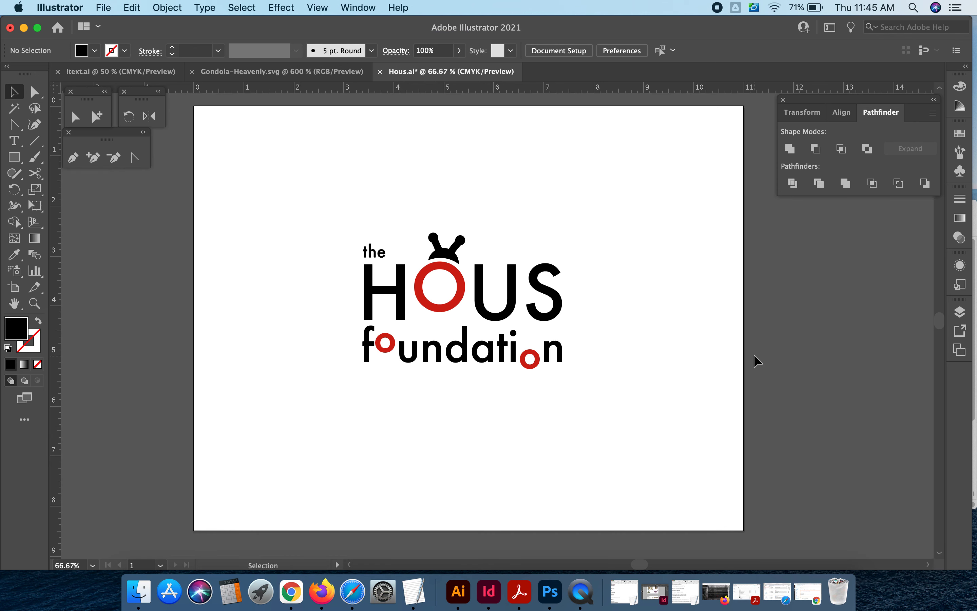
- Select and copy the whole logo artwork, then switch to Photoshop
drag(306, 164, 665, 466)
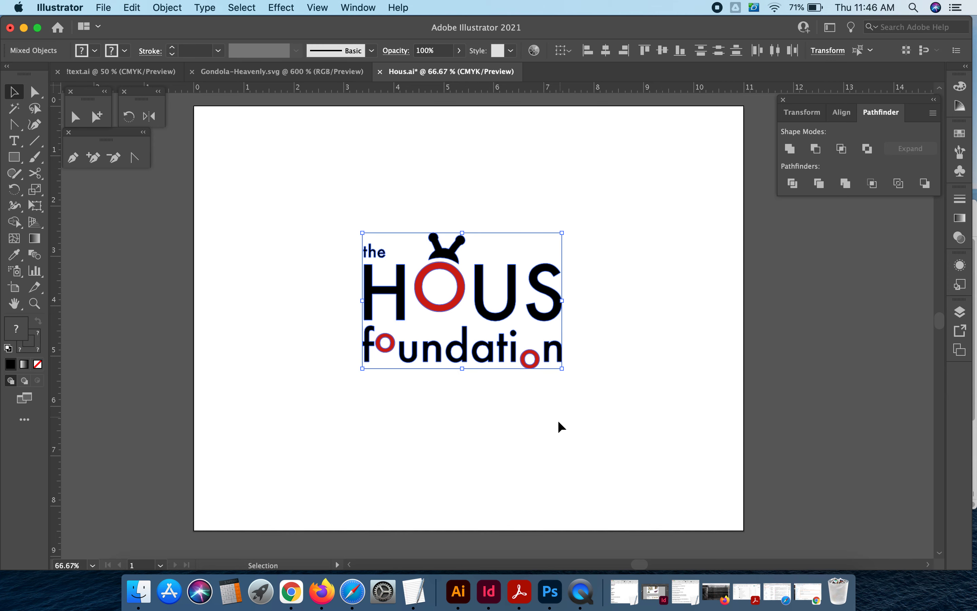
click(563, 591)
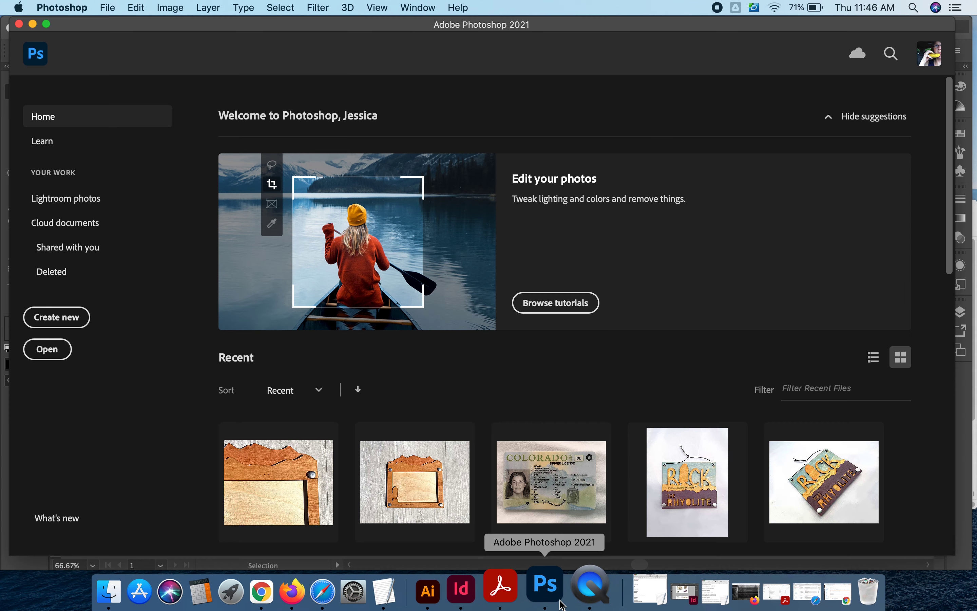
- Create a new document 180 by 180 pixels
click(111, 7)
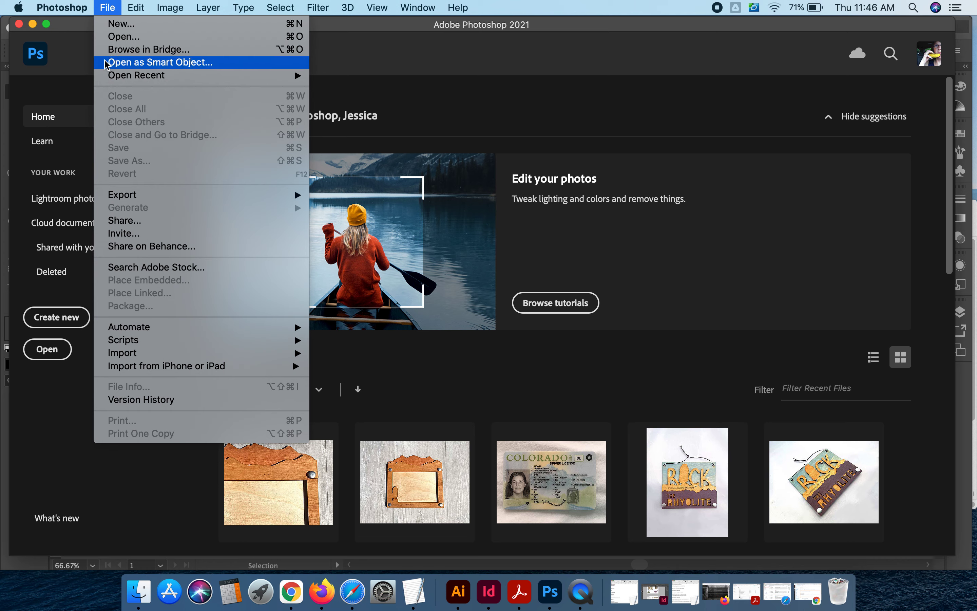
click(123, 29)
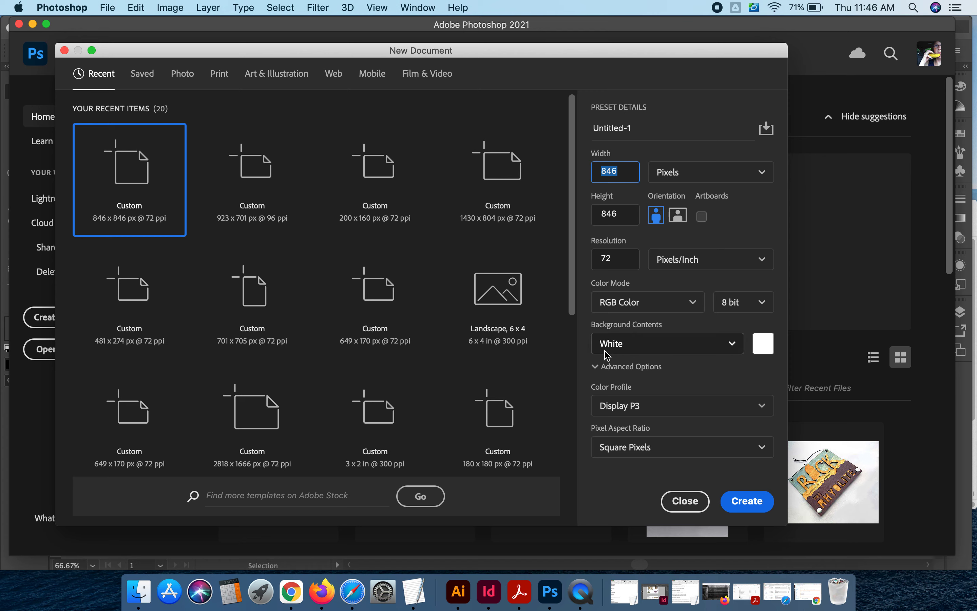
double_click(620, 171)
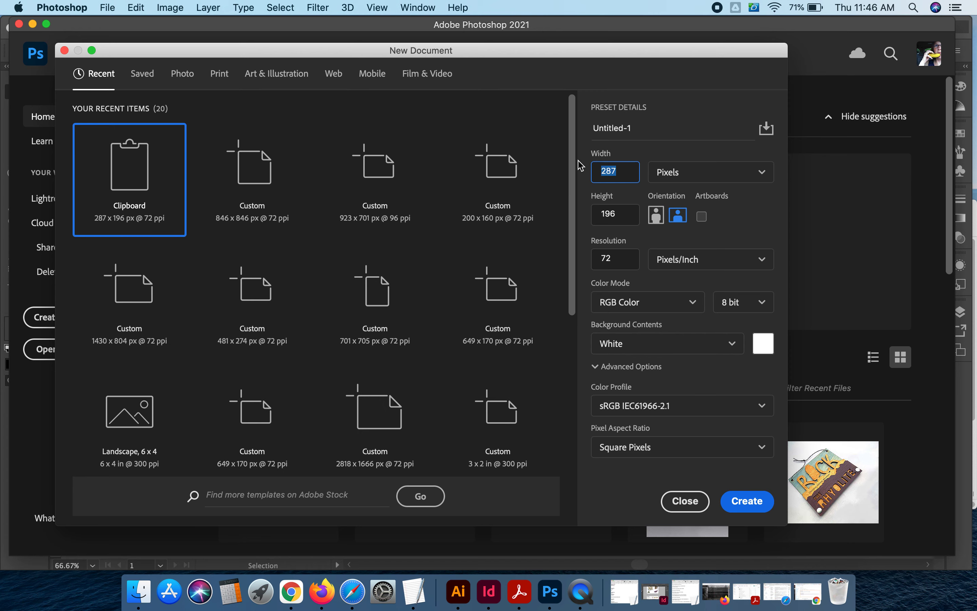
text(180)
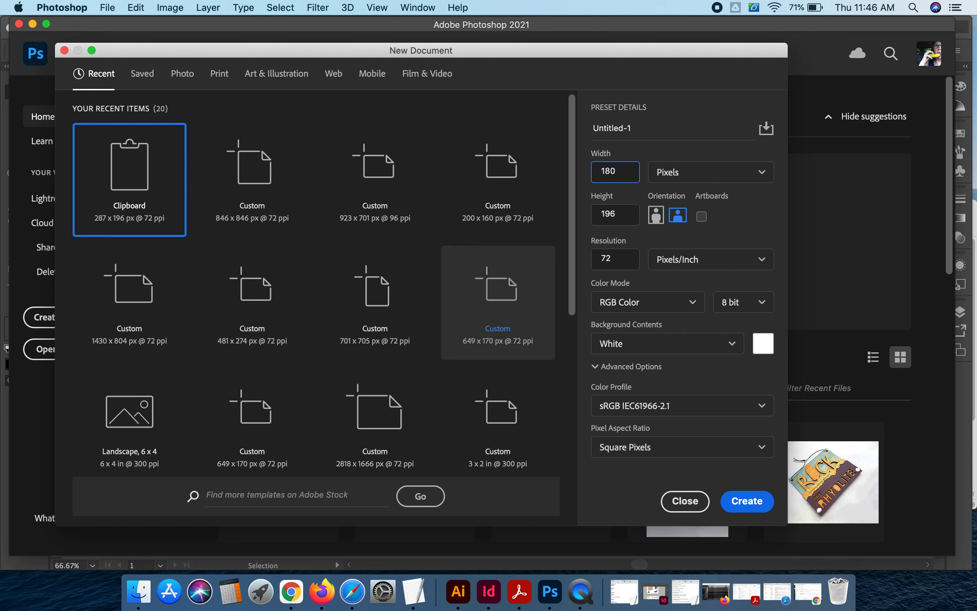
key(Tab)
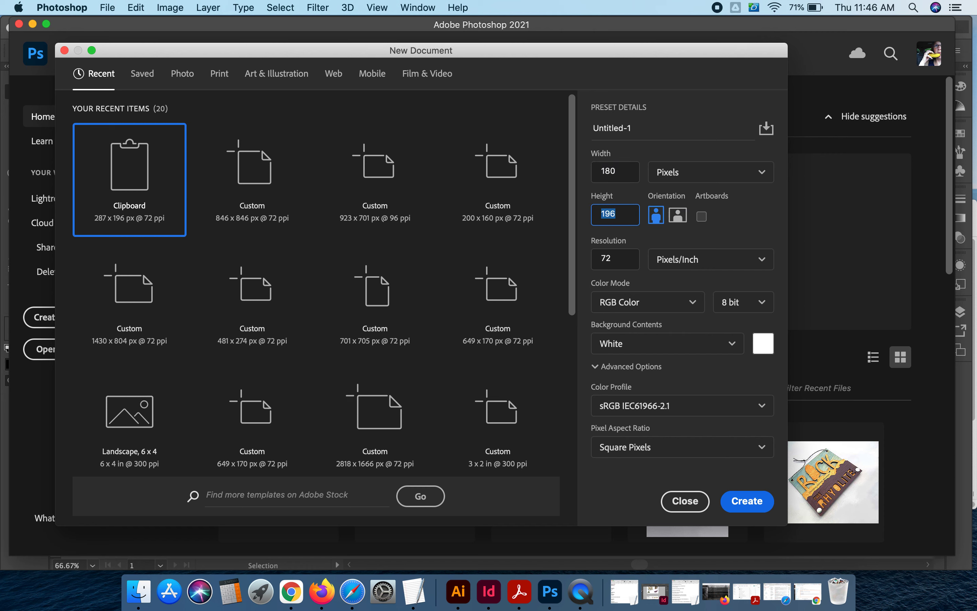
text(180)
click(748, 501)
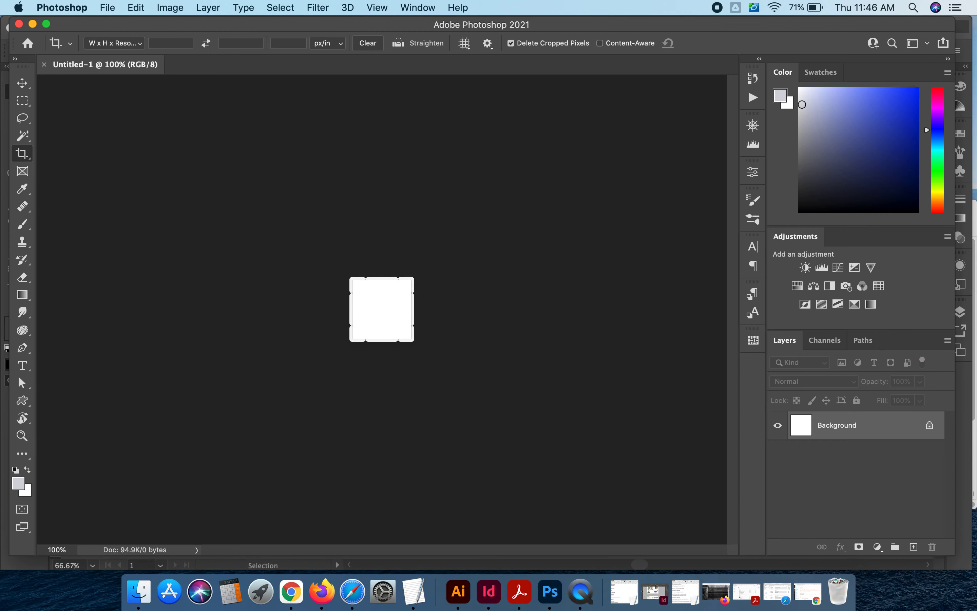
- Paste the copied logo into the new document as a Smart Object
key(super+plus)
key(super+plus)
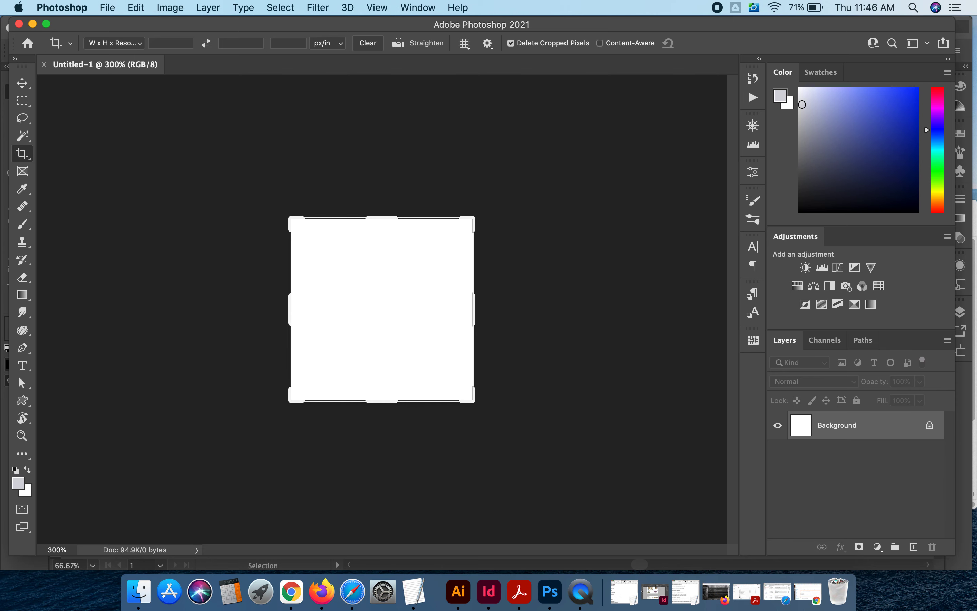
key(v)
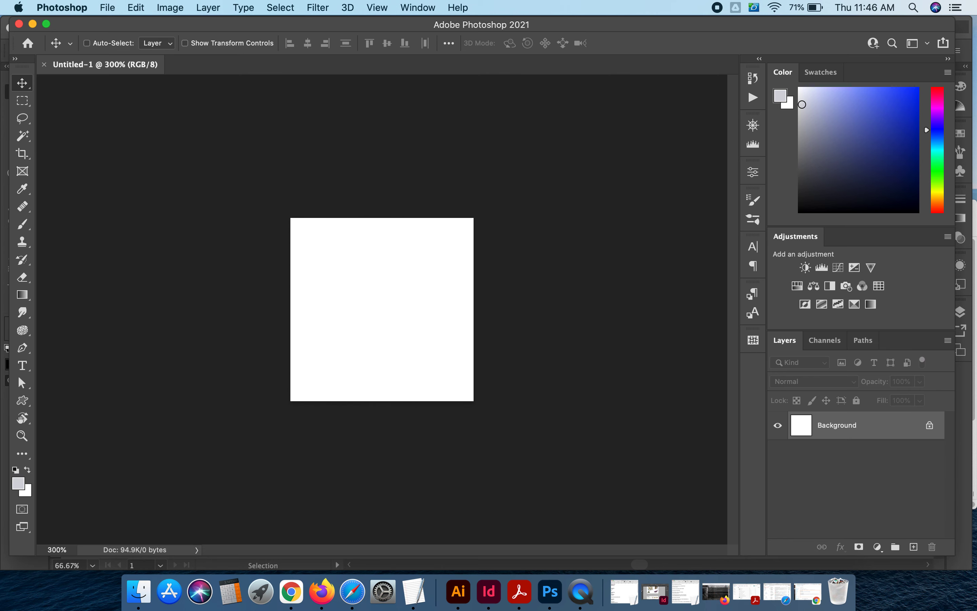
key(super+v)
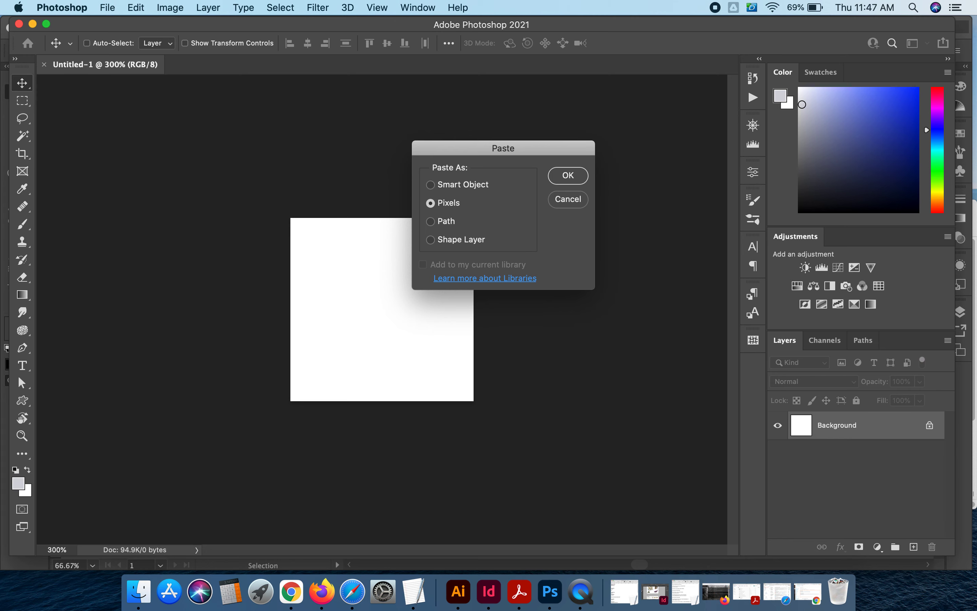
key(Up)
key(Down)
key(Up)
key(Down)
key(Up)
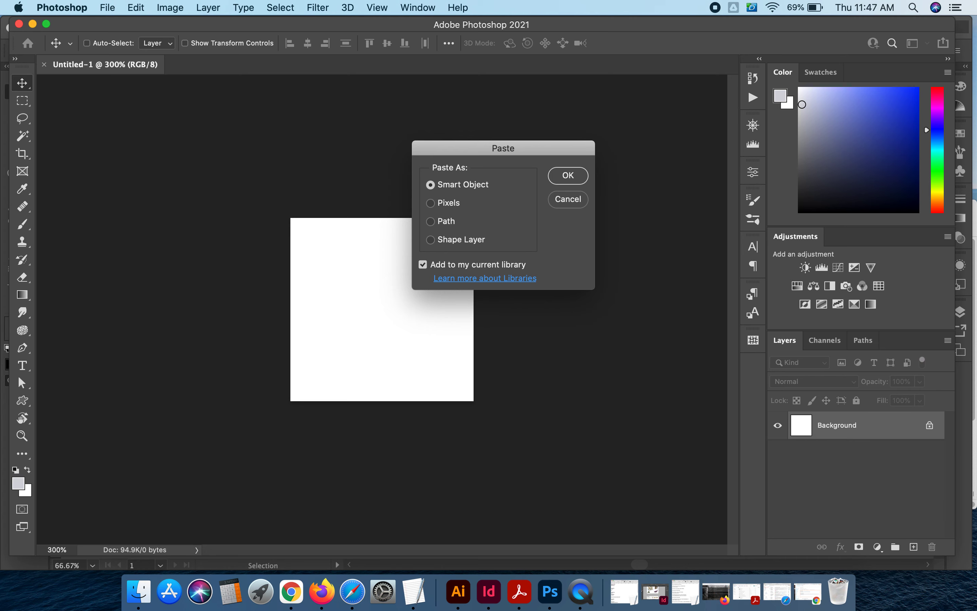
click(422, 264)
click(423, 264)
click(423, 265)
click(423, 264)
click(423, 265)
key(Return)
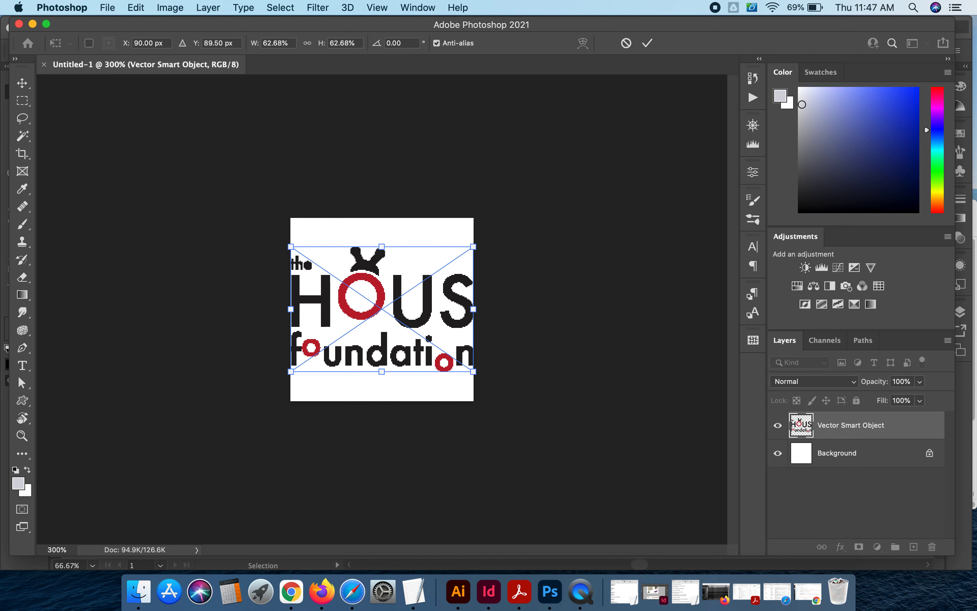
- Scale the pasted logo down to about 51% so it fits inside the square canvas, and commit the transform
drag(473, 371, 466, 372)
key(super+z)
drag(474, 371, 457, 359)
key(super+z)
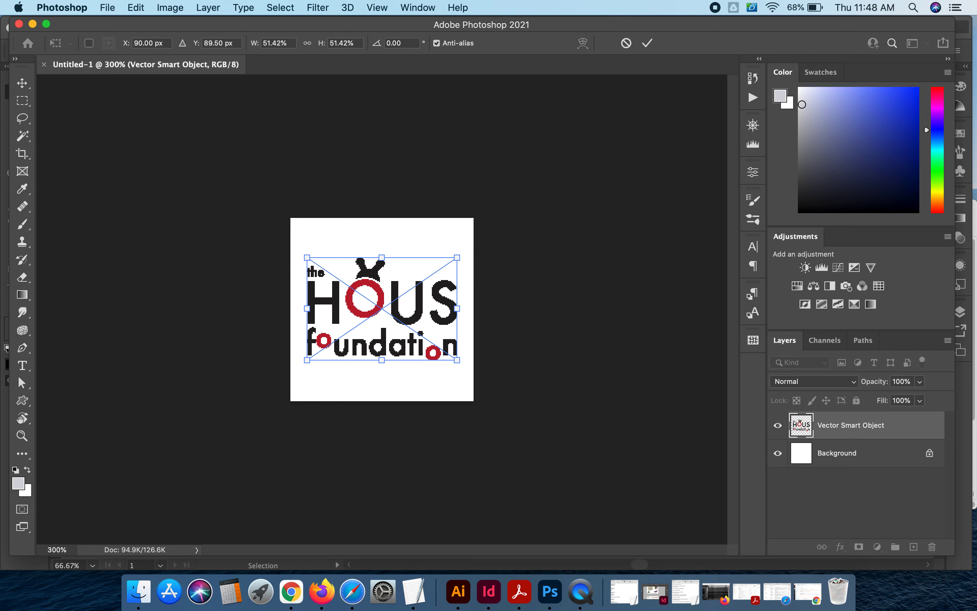
key(Return)
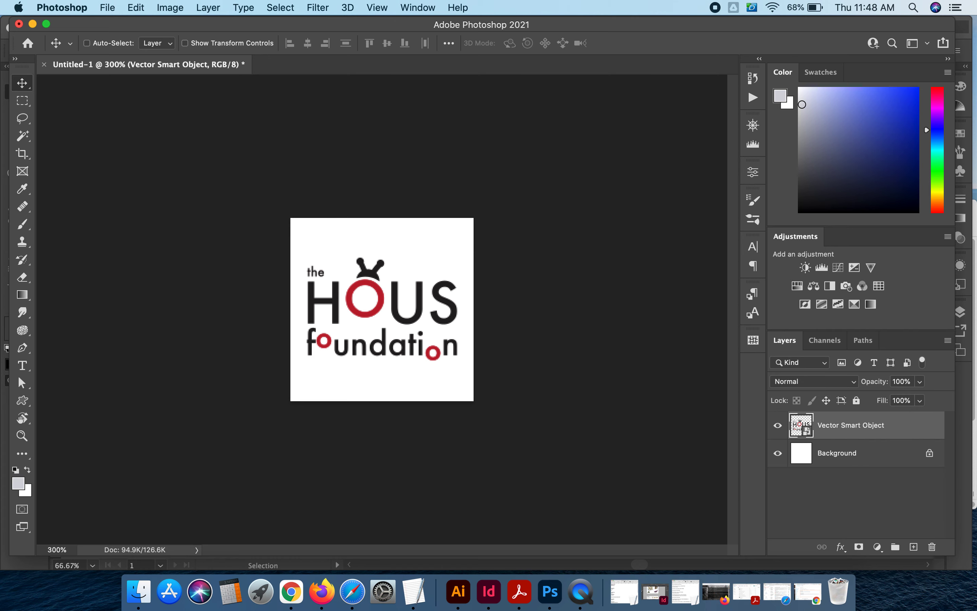
- Hide the layer holding the full HOUS foundation logo
key(super+minus)
key(super+minus)
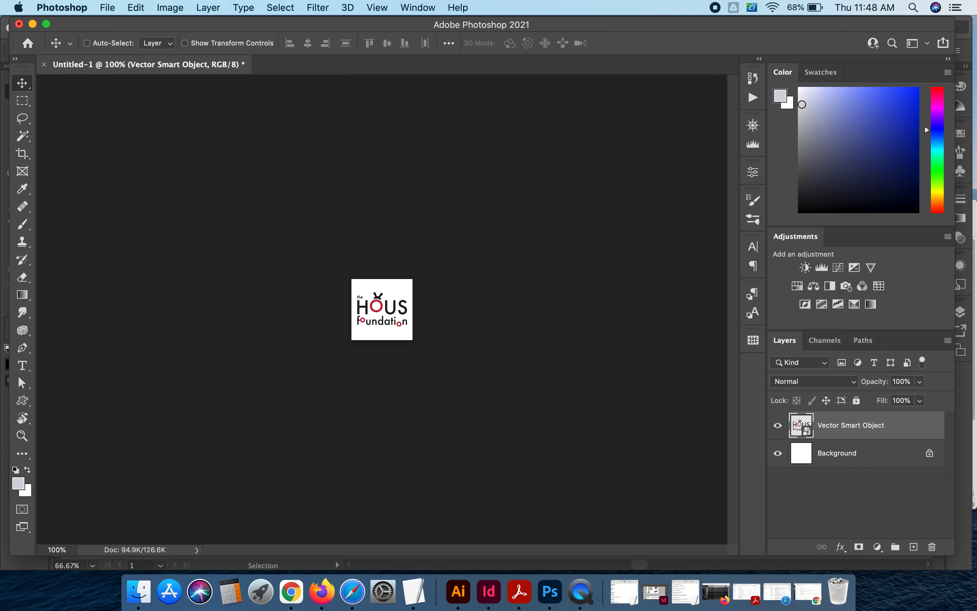
click(778, 425)
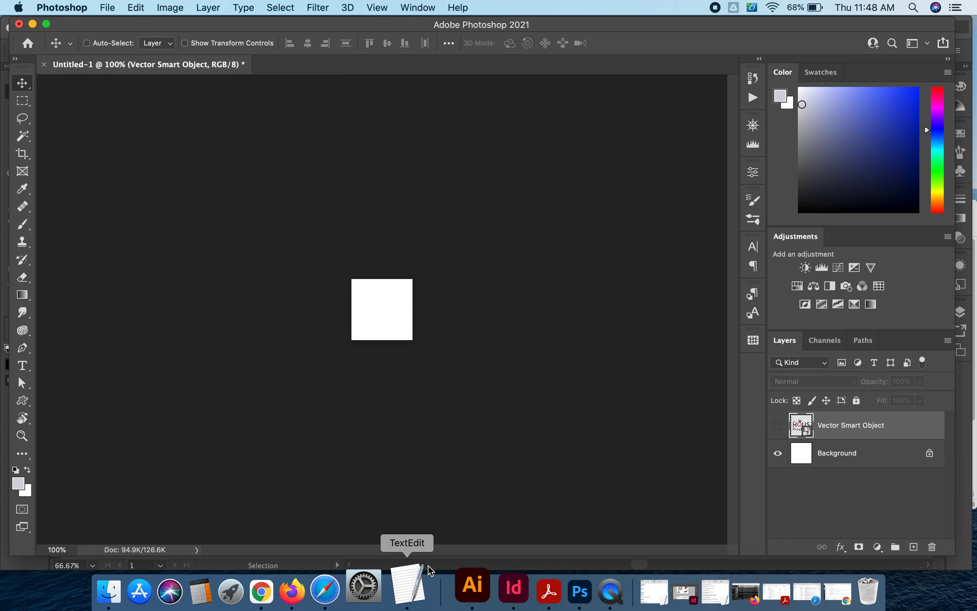
click(778, 425)
click(778, 428)
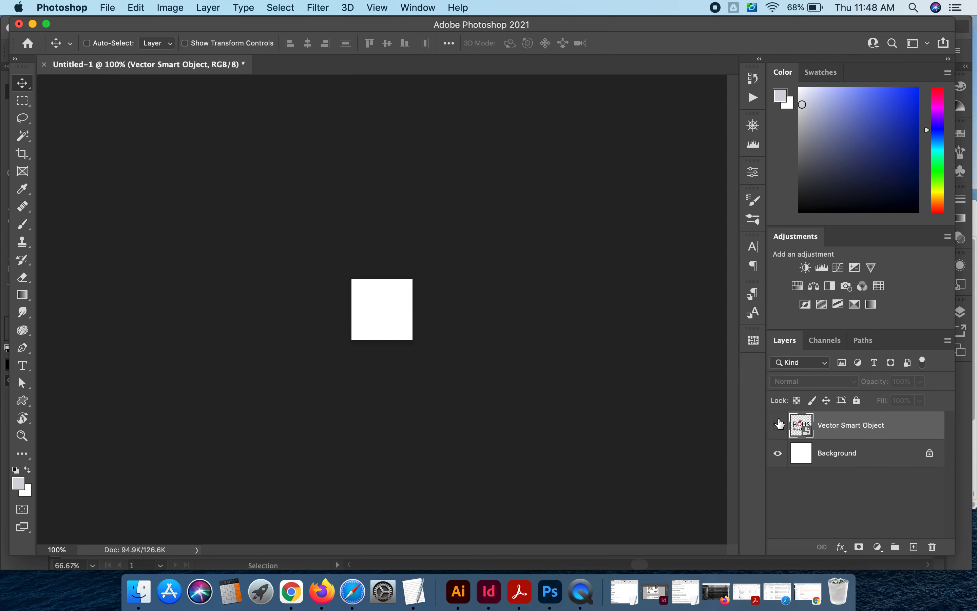
click(778, 424)
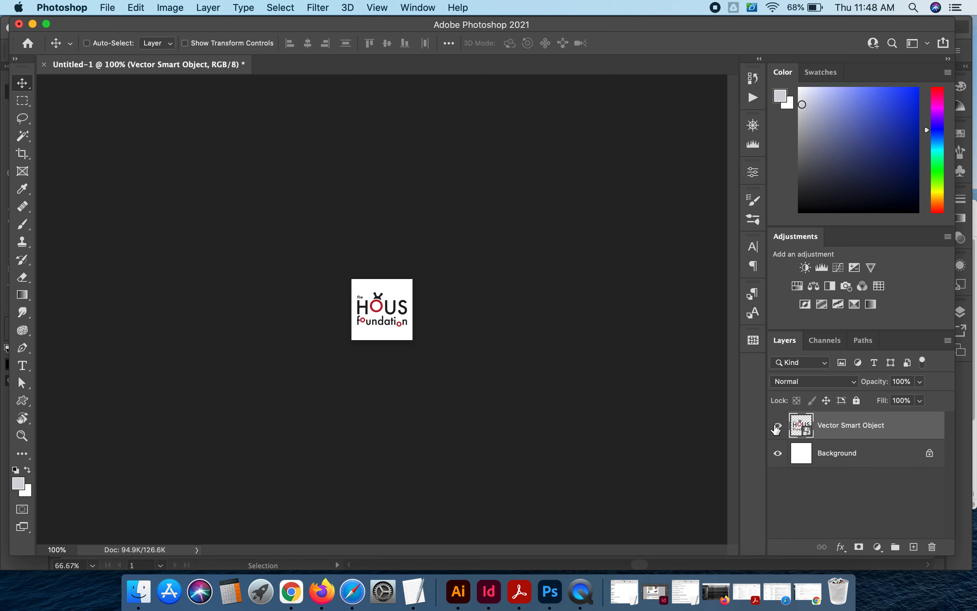
click(778, 426)
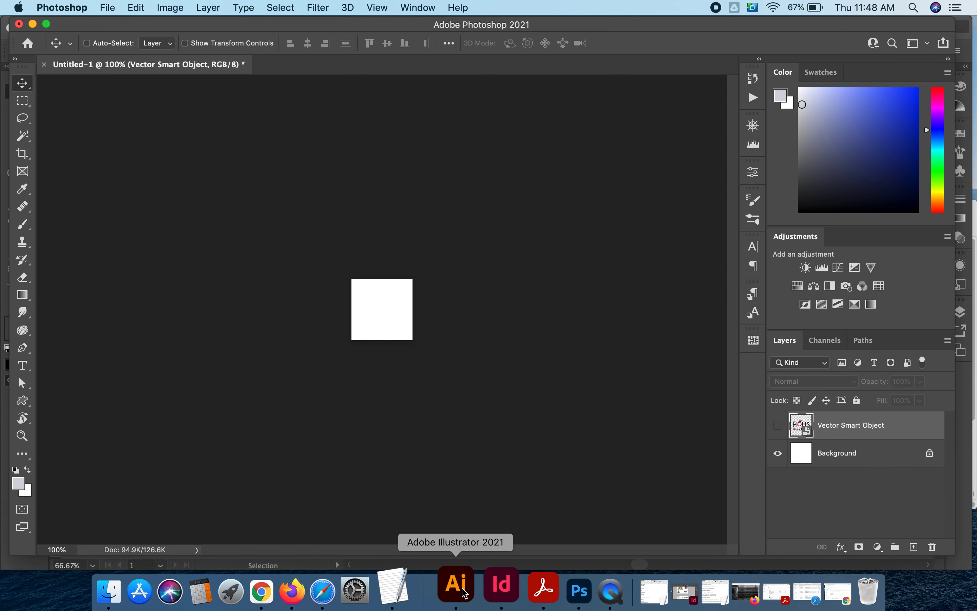
- Switch to Illustrator and select and copy only the red O with its black antennae from the logo
click(459, 600)
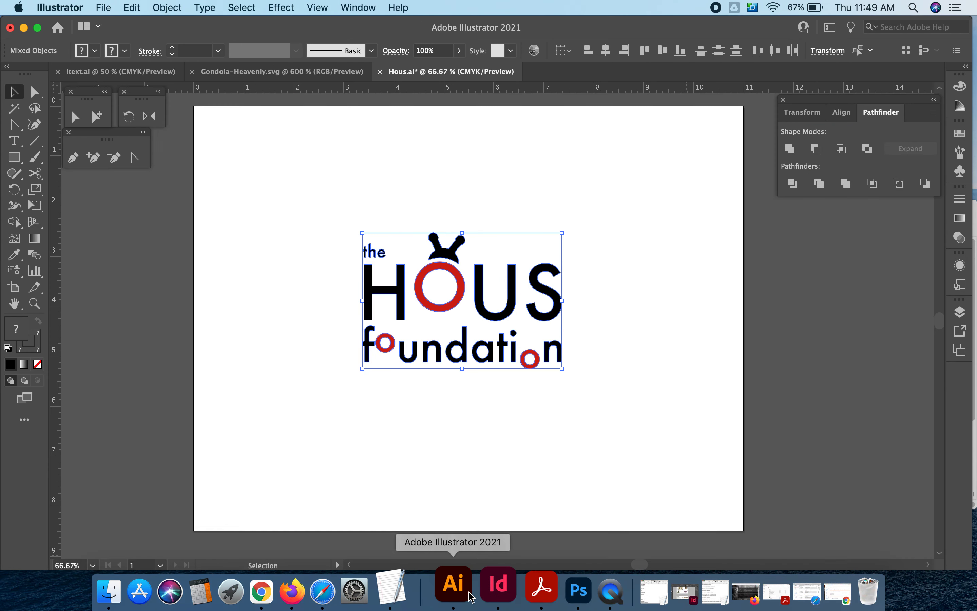
click(599, 448)
click(96, 116)
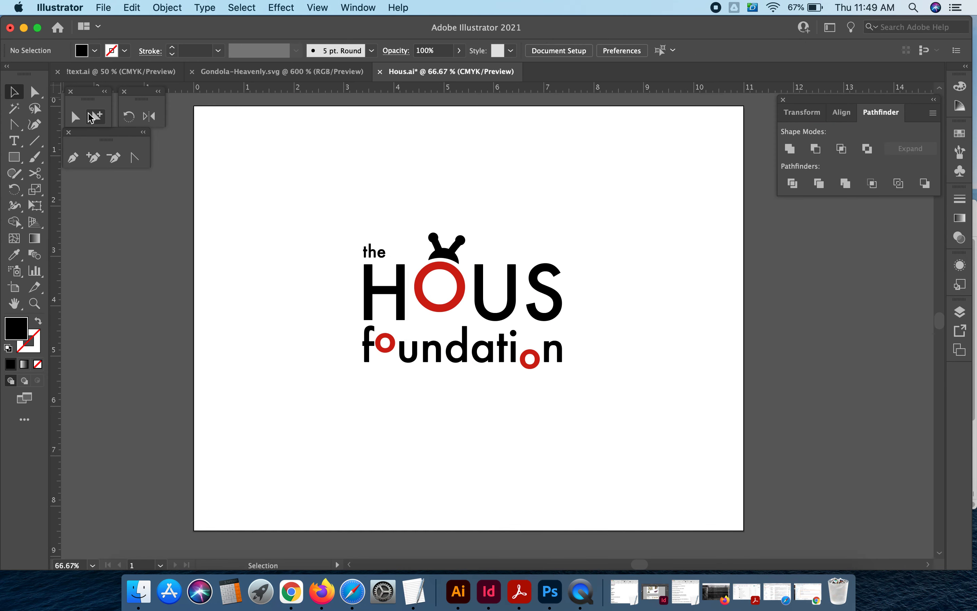
drag(431, 214, 467, 320)
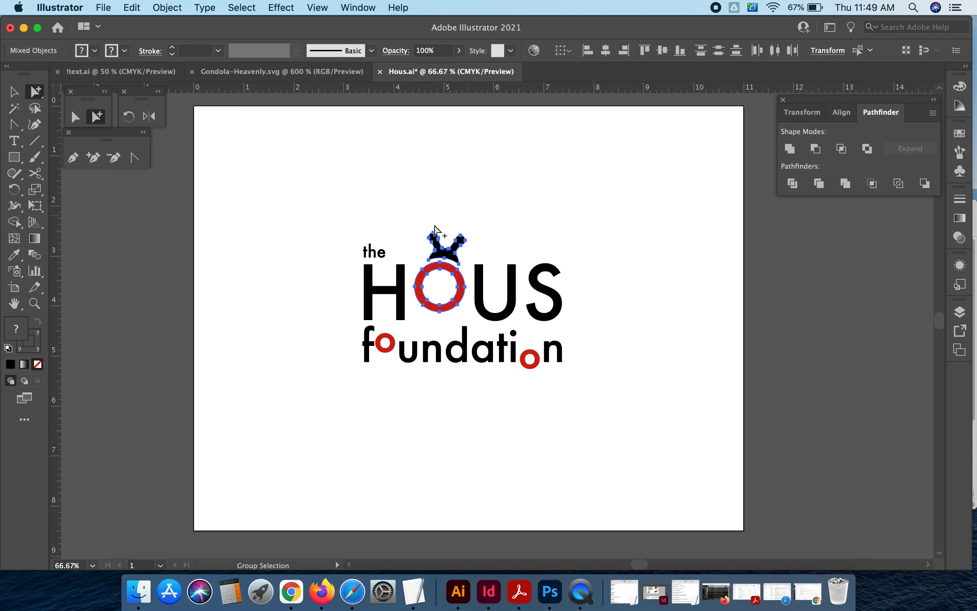
key(super+c)
- Switch to Photoshop and paste the copied icon as a Smart Object
click(561, 594)
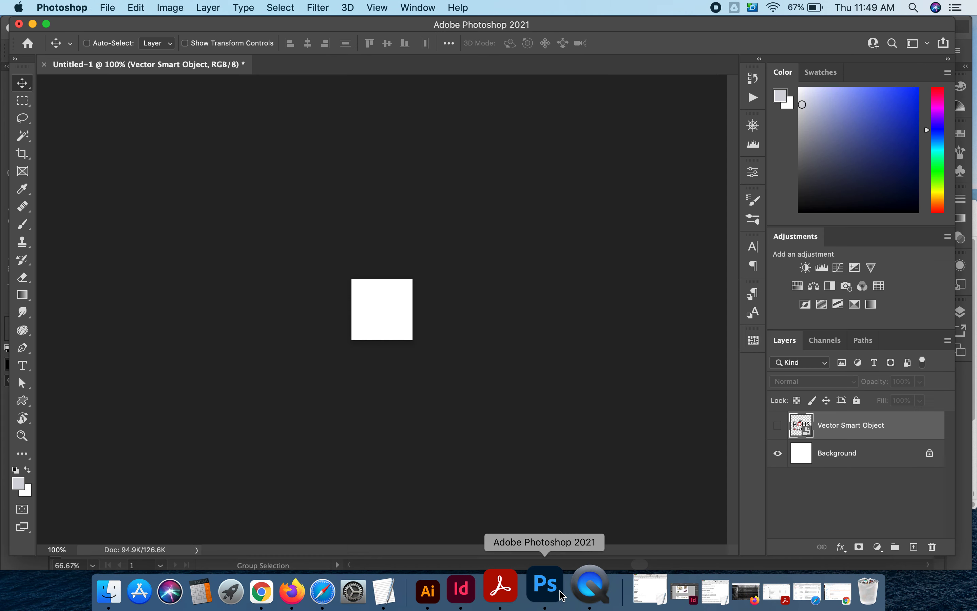
key(super+v)
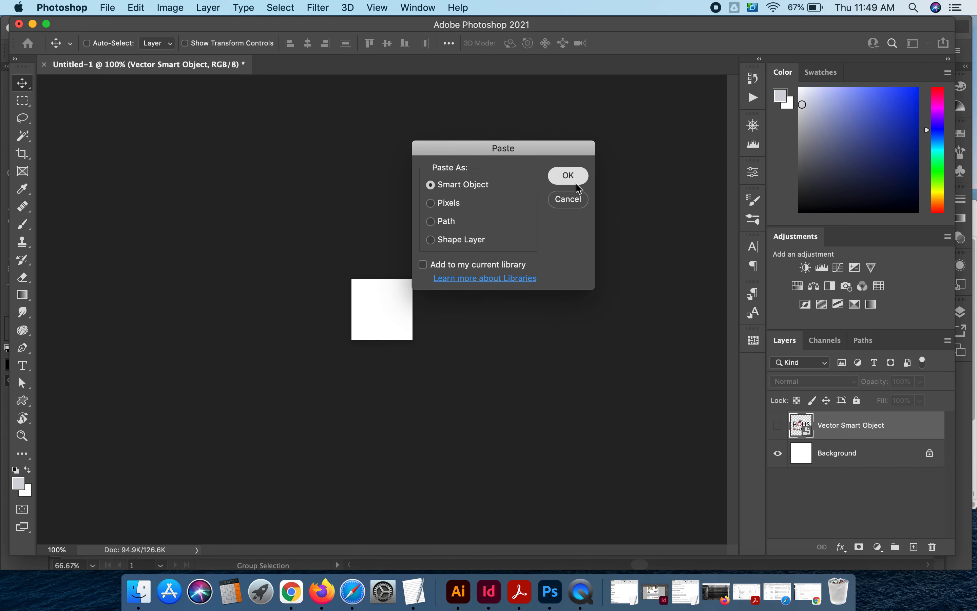
key(Return)
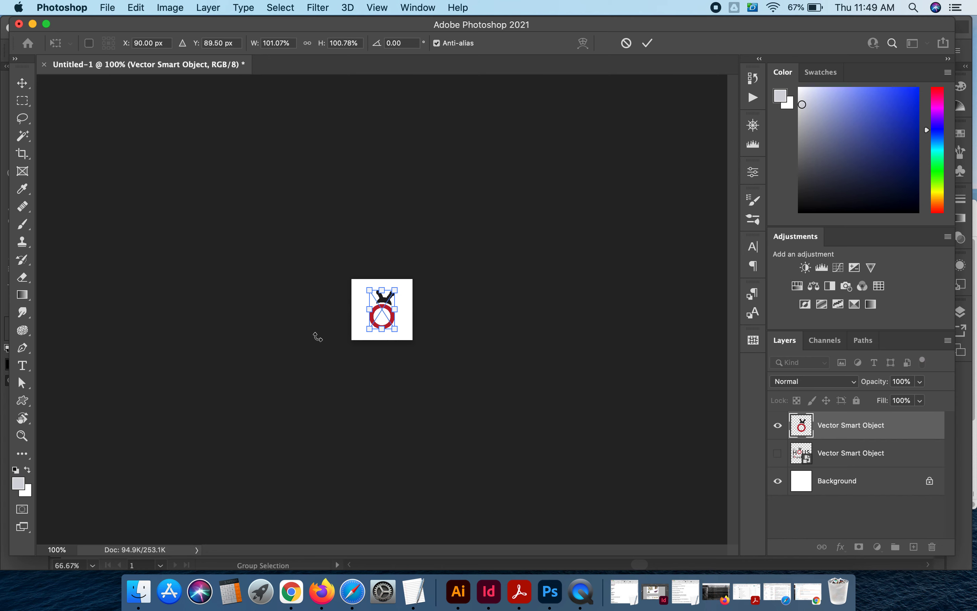
- Scale the pasted icon up to about 139% so it fills the square canvas, and commit the transform
key(super+equal)
key(super+equal)
click(420, 366)
drag(421, 366, 456, 384)
key(super+z)
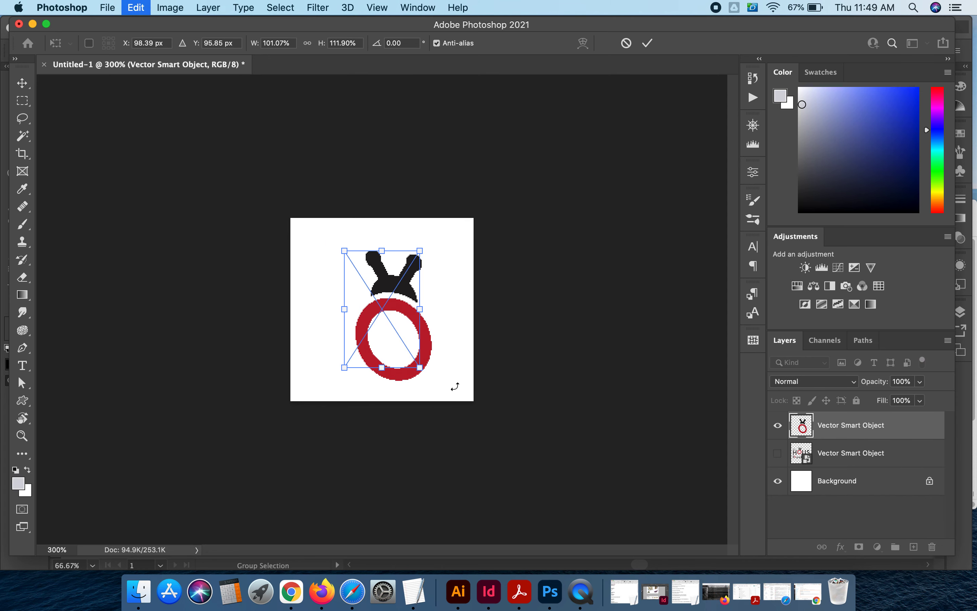
click(421, 365)
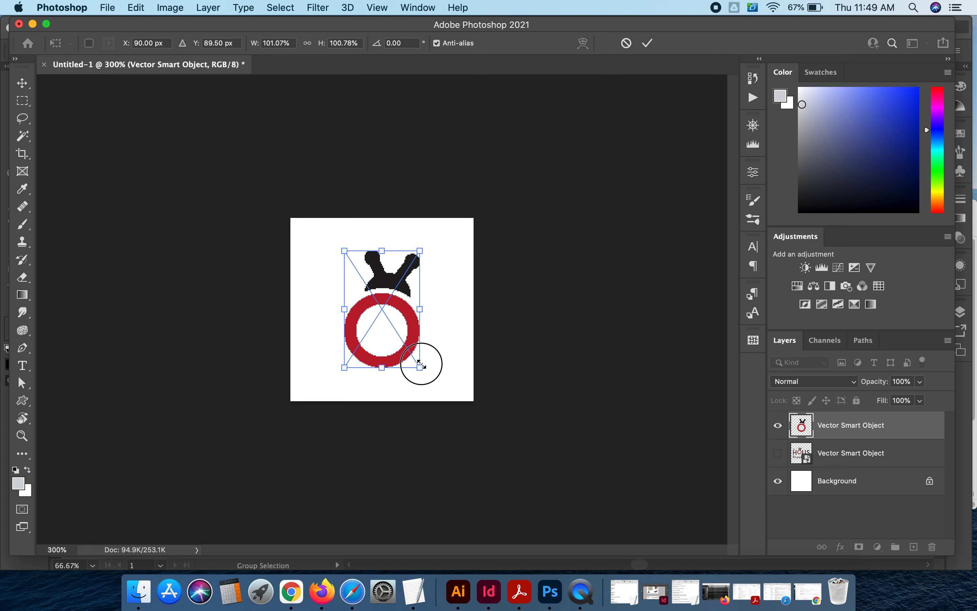
drag(421, 364, 436, 390)
key(super+z)
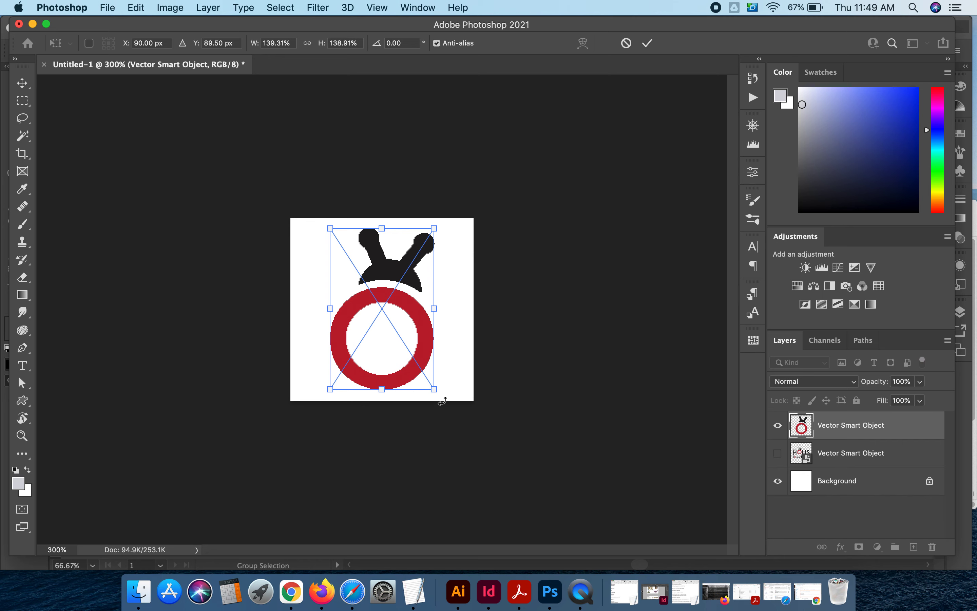
drag(435, 389, 438, 394)
key(Return)
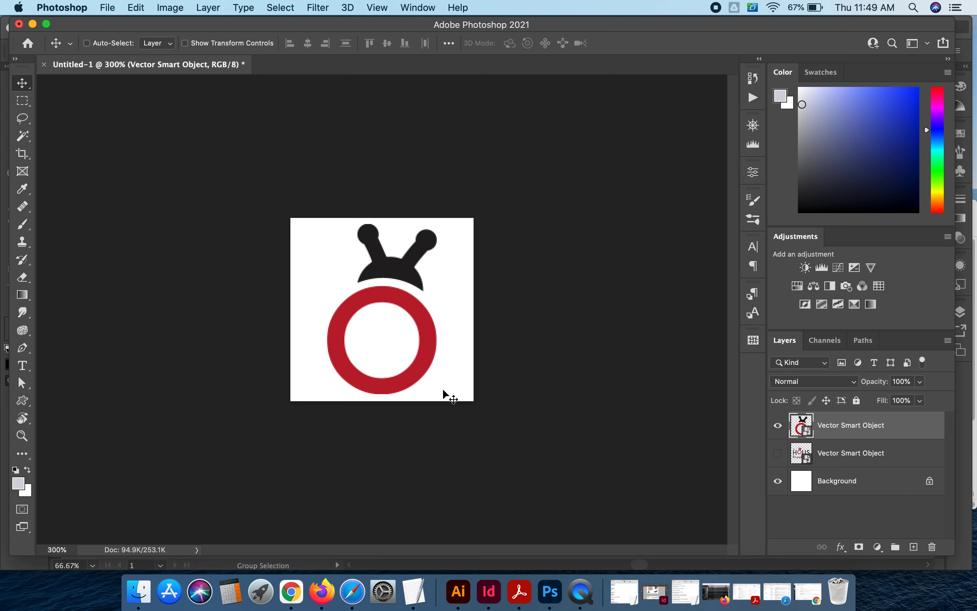
- Show the full-logo layer and hide the icon layer
key(super+minus)
key(super+minus)
key(super+minus)
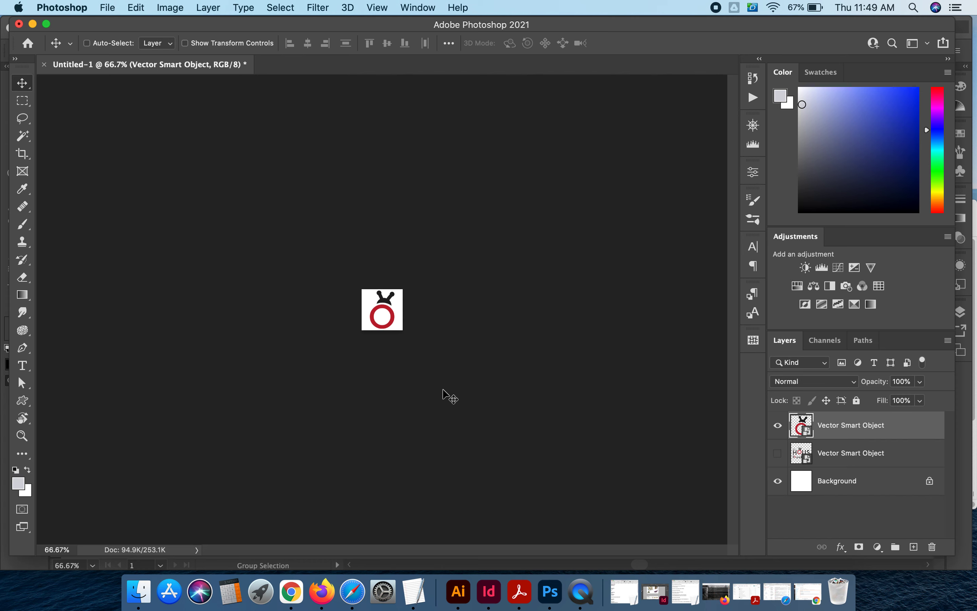
click(778, 425)
click(778, 453)
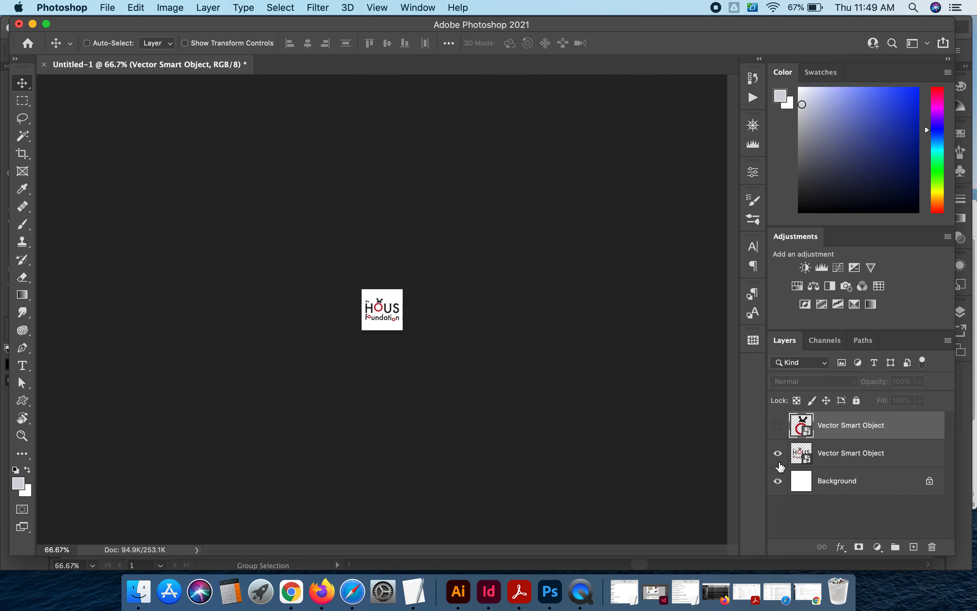
click(778, 453)
click(779, 424)
click(779, 424)
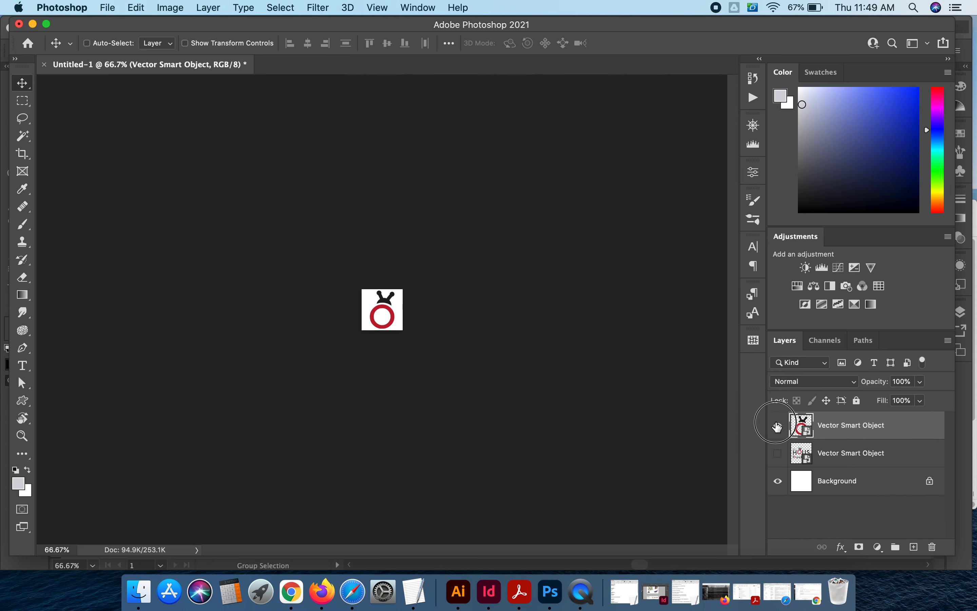
click(777, 425)
click(778, 425)
click(778, 453)
click(778, 424)
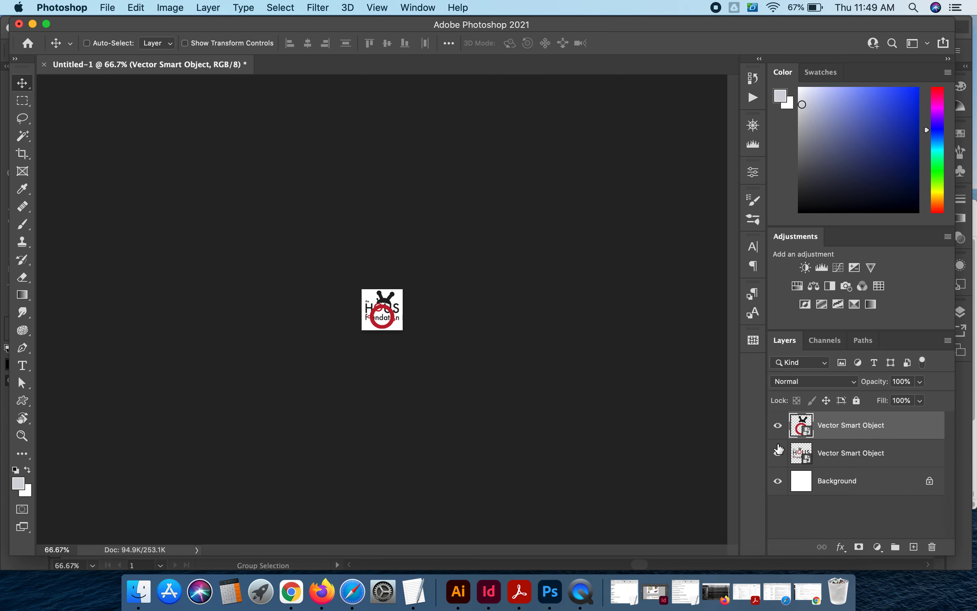
click(777, 425)
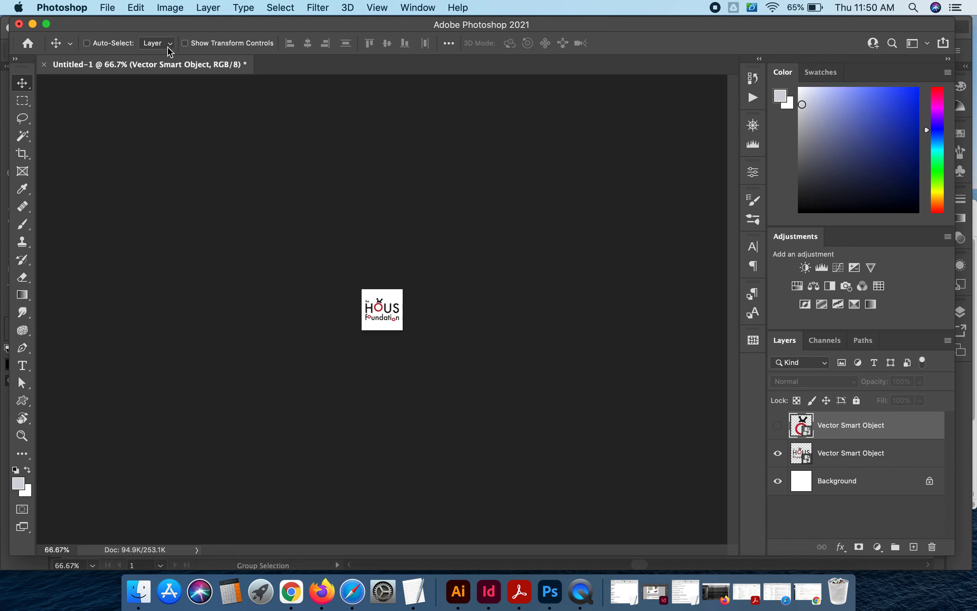
- Quick export the canvas as a PNG named Fb_option1 into the Hous folder on the Desktop
click(115, 7)
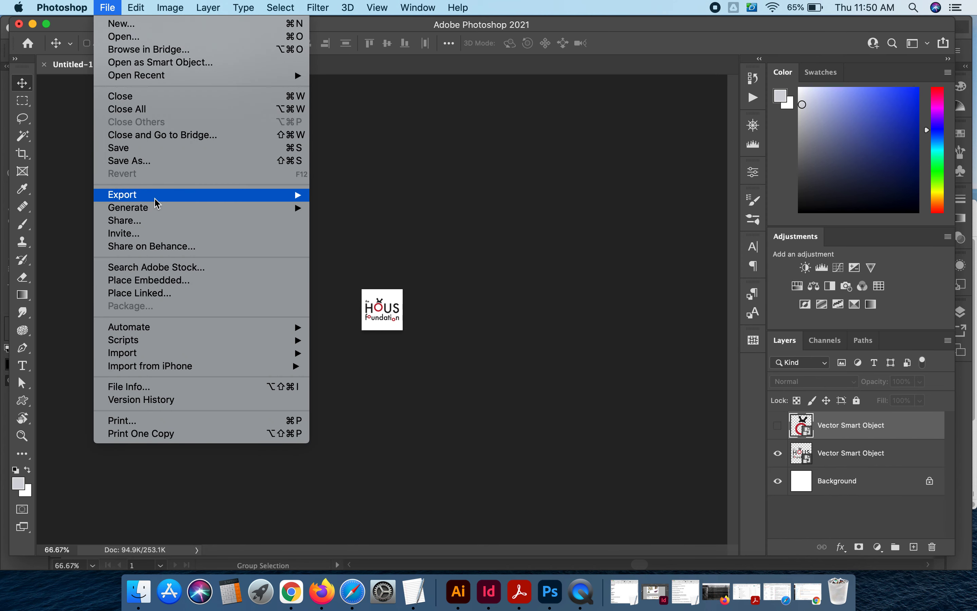
mouse_move(176, 196)
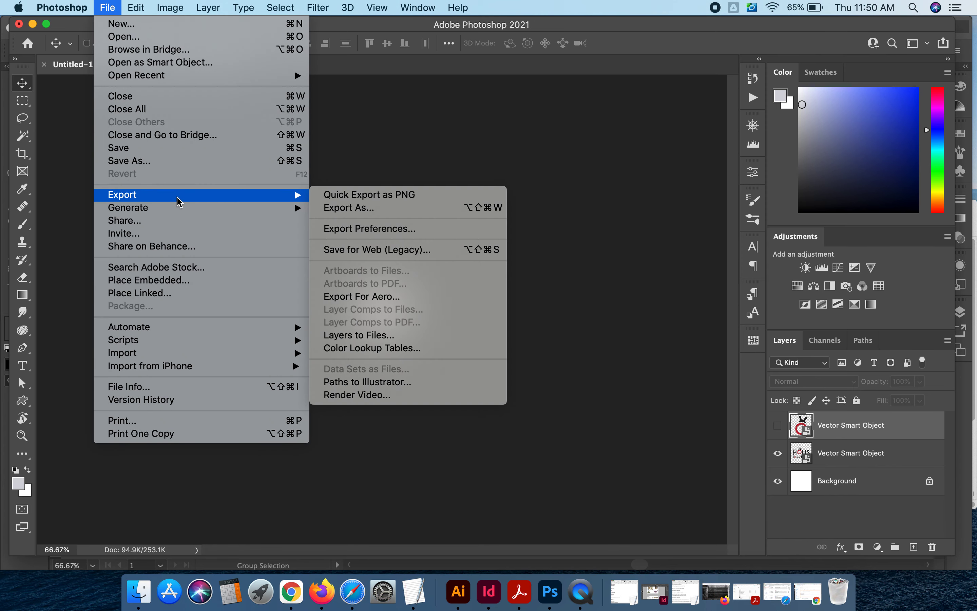
click(416, 198)
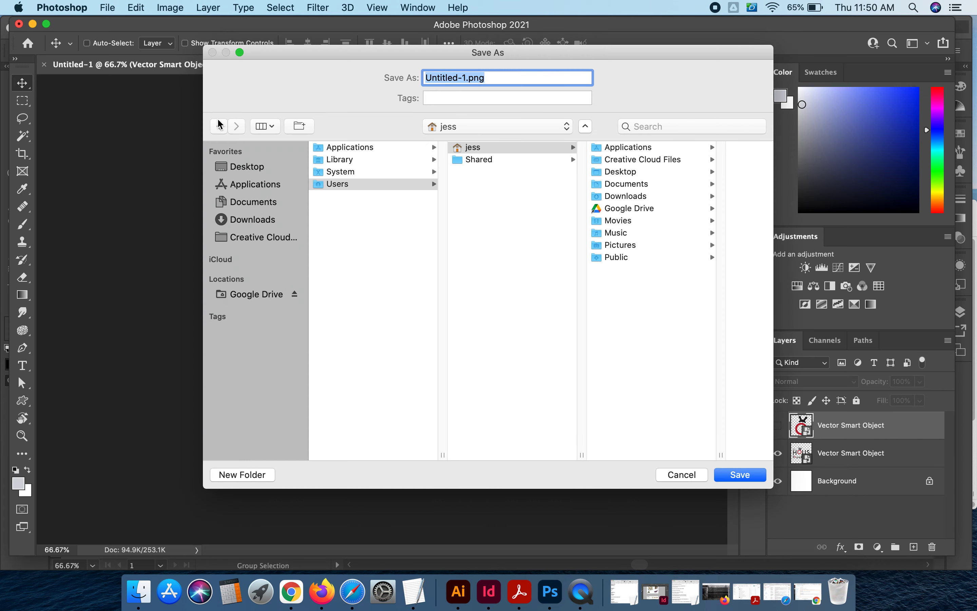
click(256, 171)
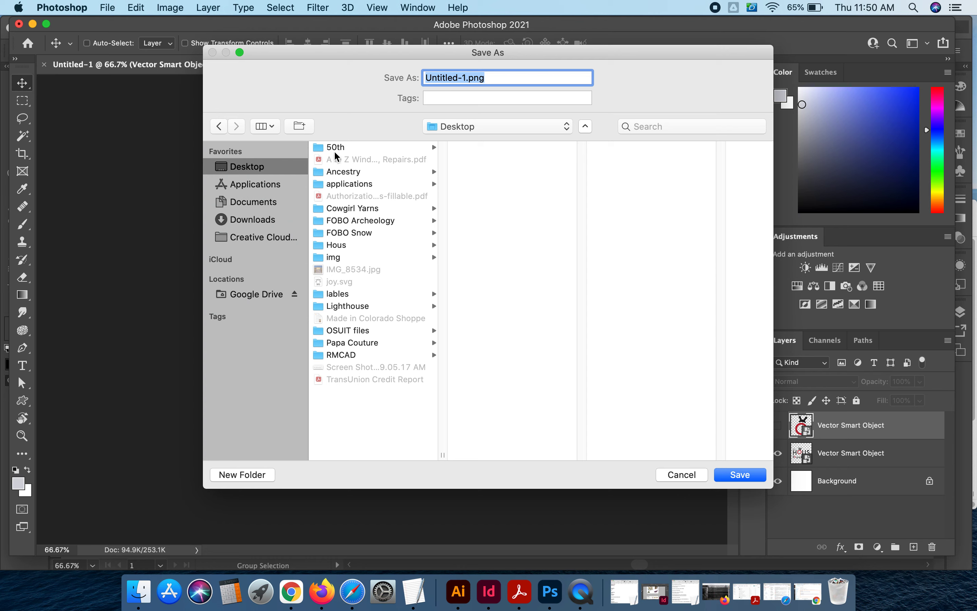
click(354, 246)
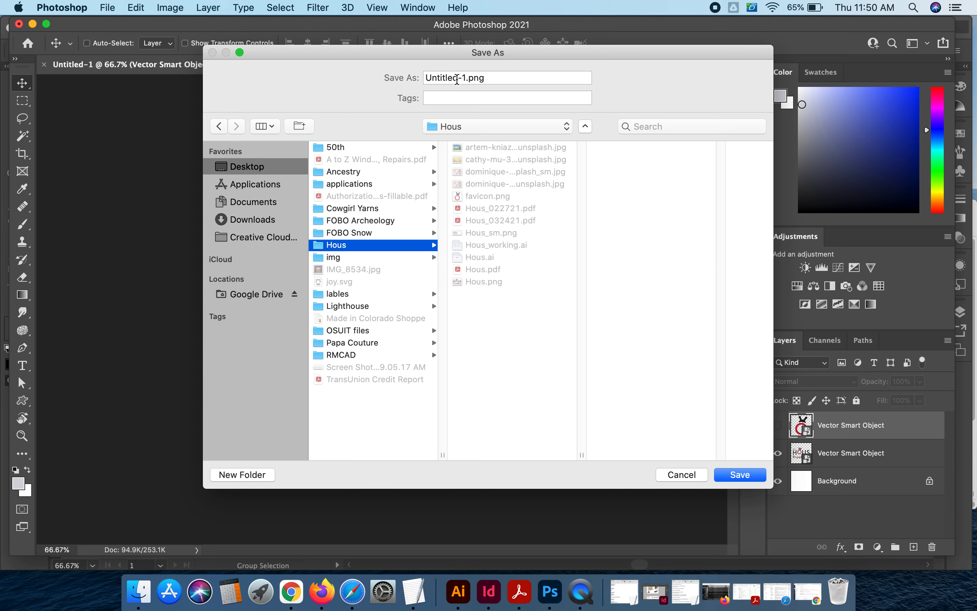
click(467, 78)
drag(467, 79, 390, 74)
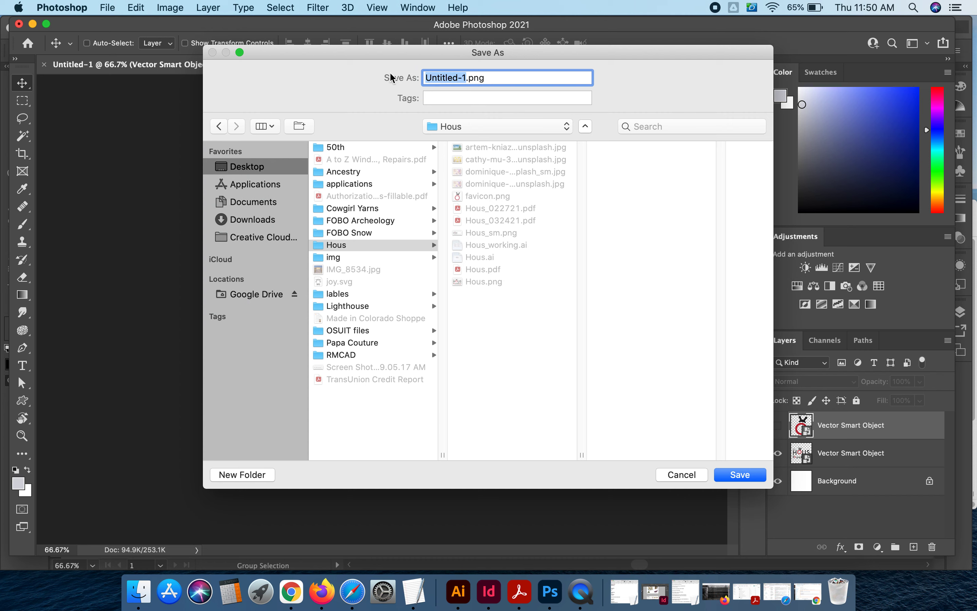
text(Fb_option1)
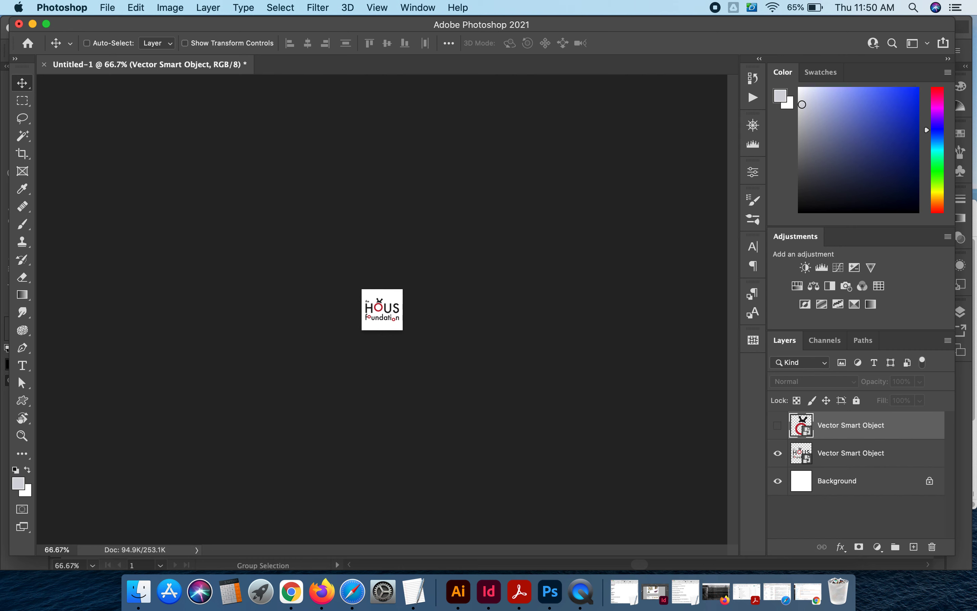
- Show only the icon layer and quick export it as a PNG named Fb_option2 in the Hous folder
click(778, 453)
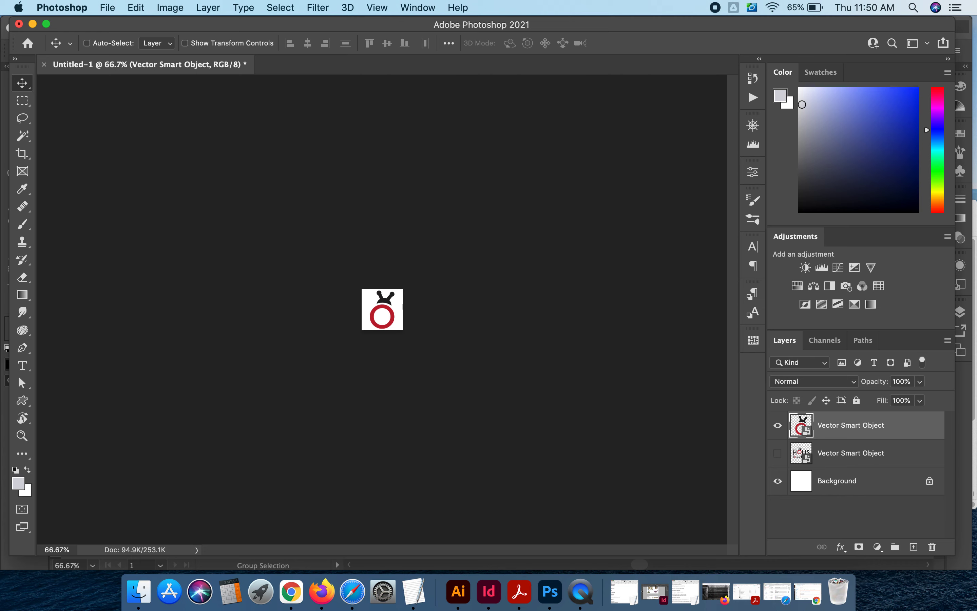
click(107, 8)
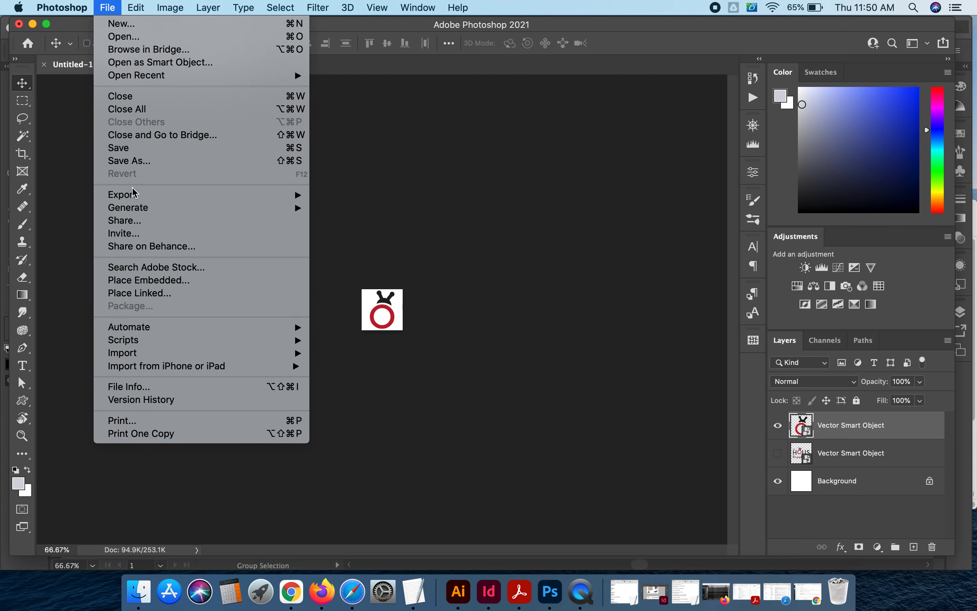
mouse_move(192, 196)
click(402, 196)
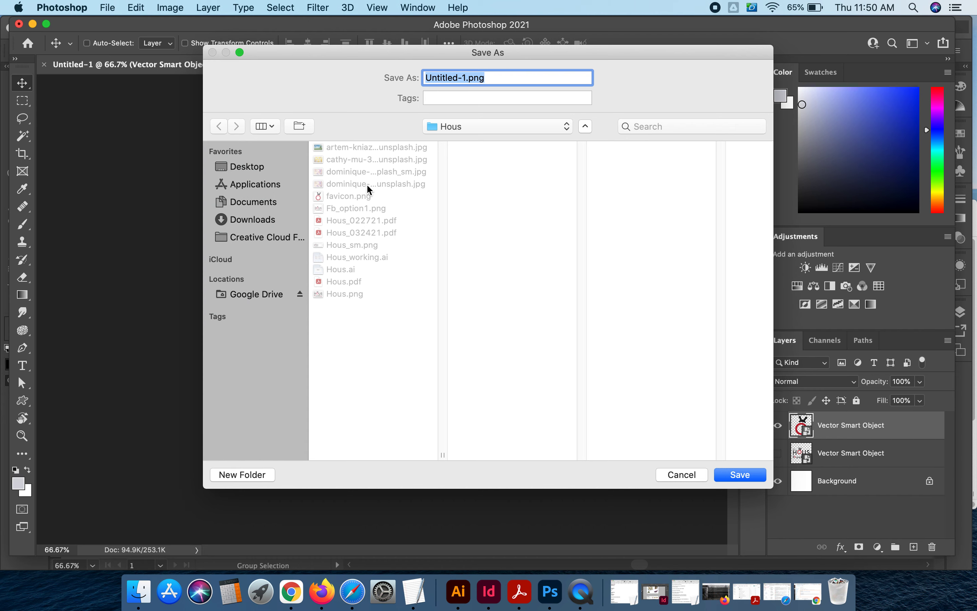
click(362, 208)
drag(465, 77, 470, 76)
text(2)
key(Return)
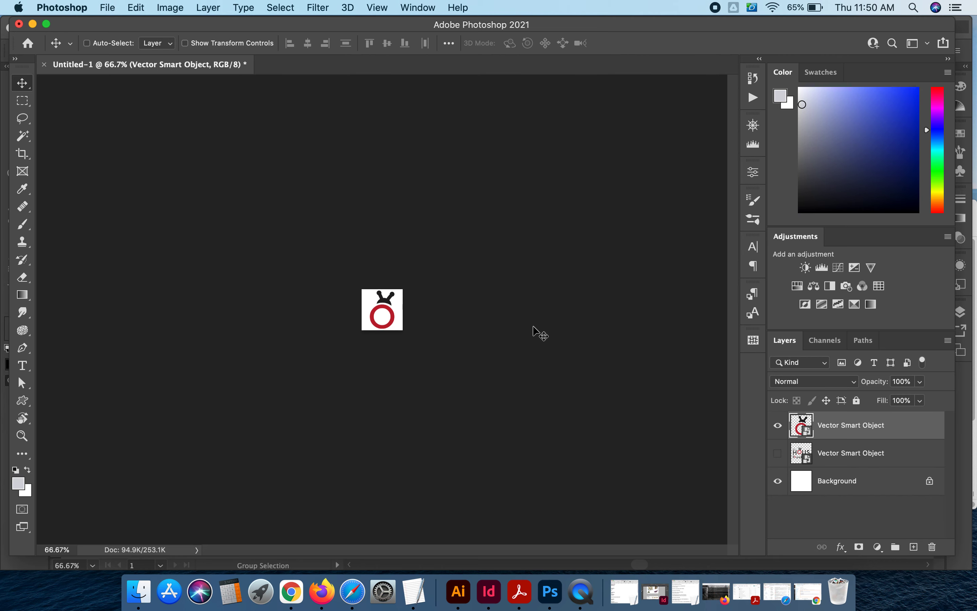
- Show the full-logo layer again and save the document as Facebook.psd in the Hous folder, keeping Maximize Compatibility
click(778, 453)
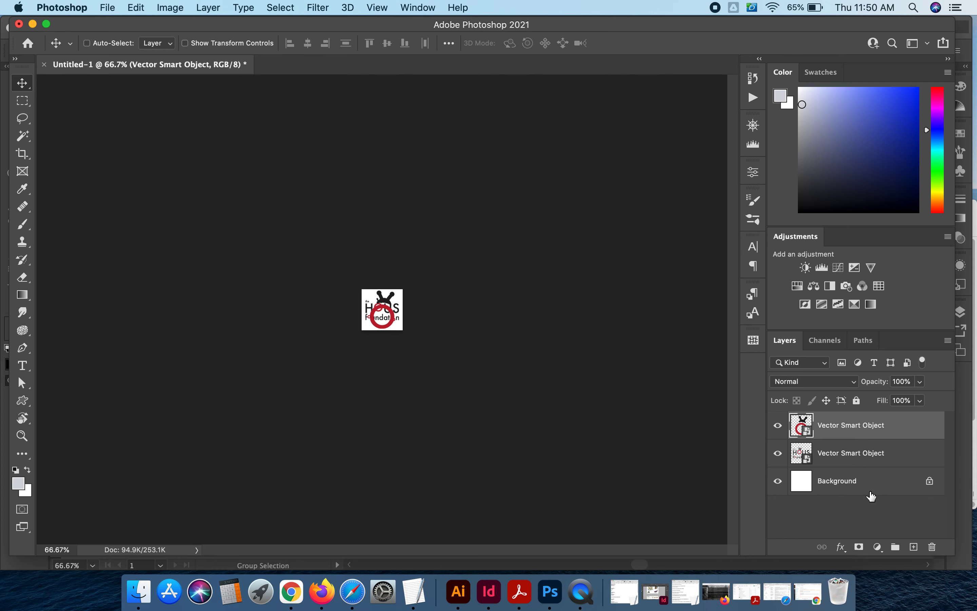
click(108, 8)
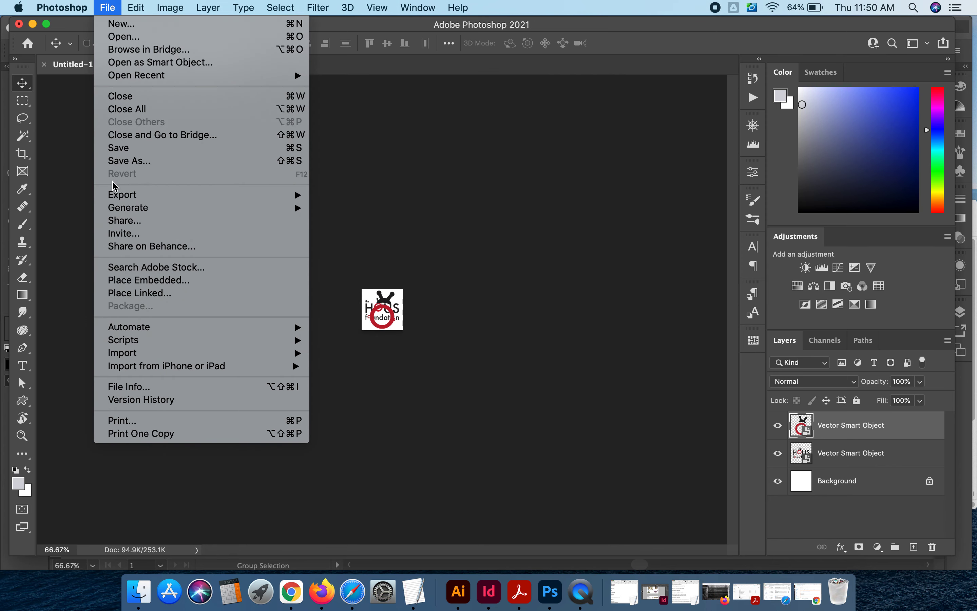
click(119, 148)
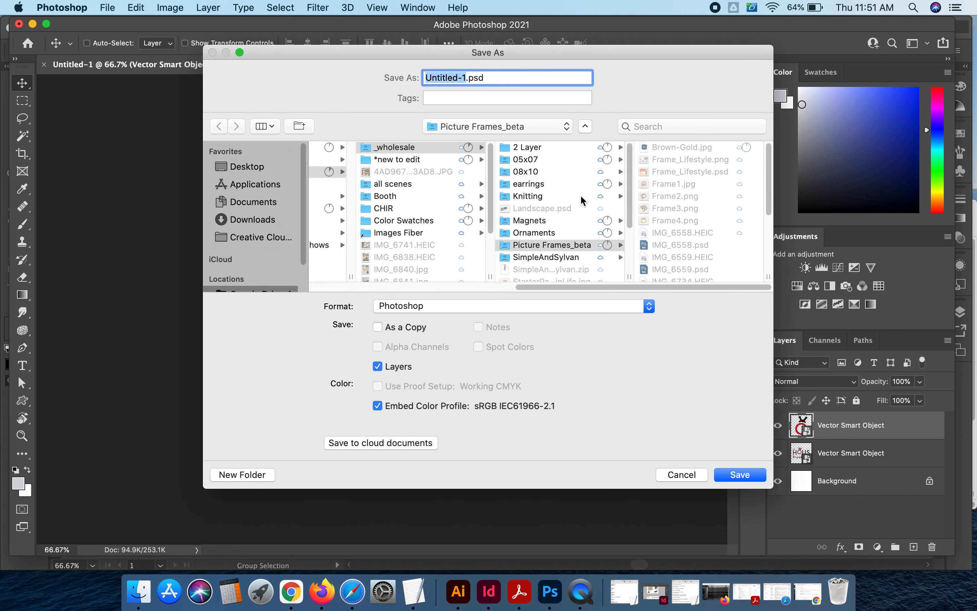
drag(305, 240, 305, 174)
click(247, 166)
click(350, 245)
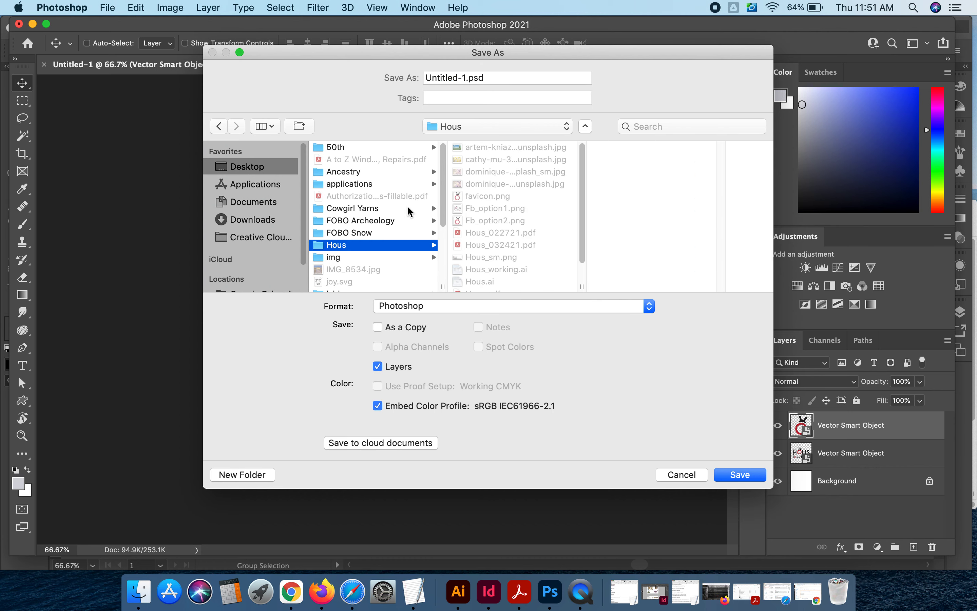
click(465, 79)
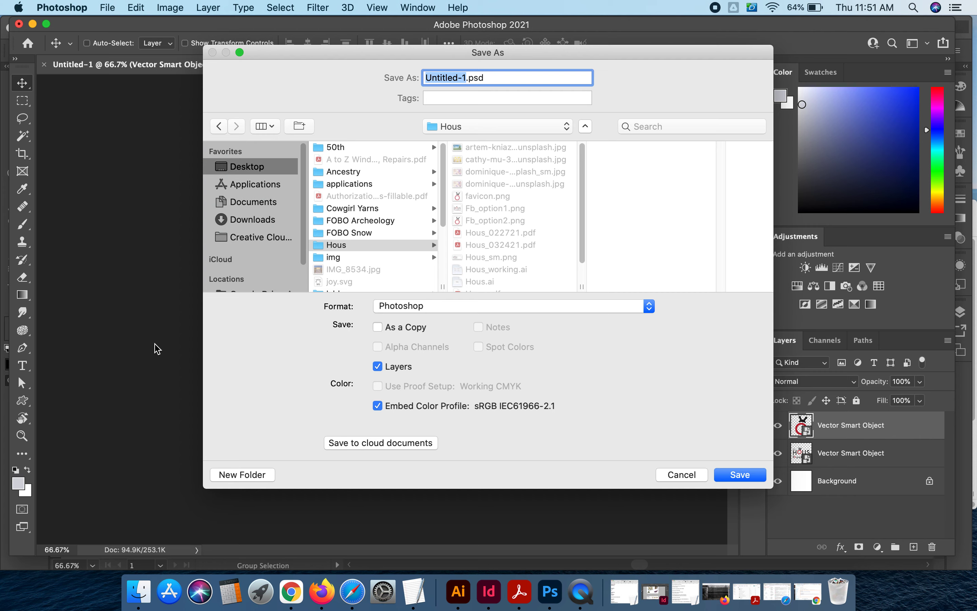
text(Facebook)
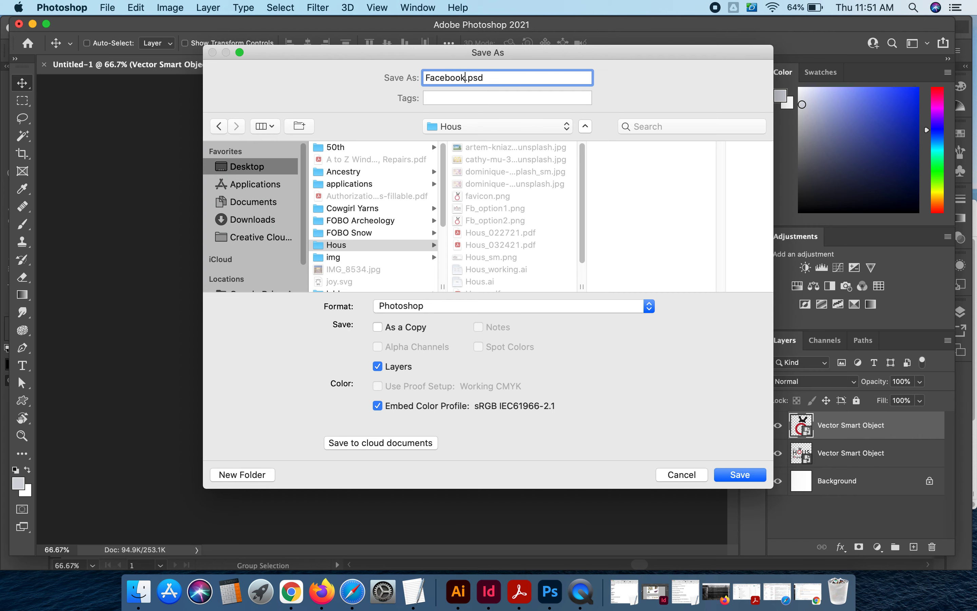
key(Return)
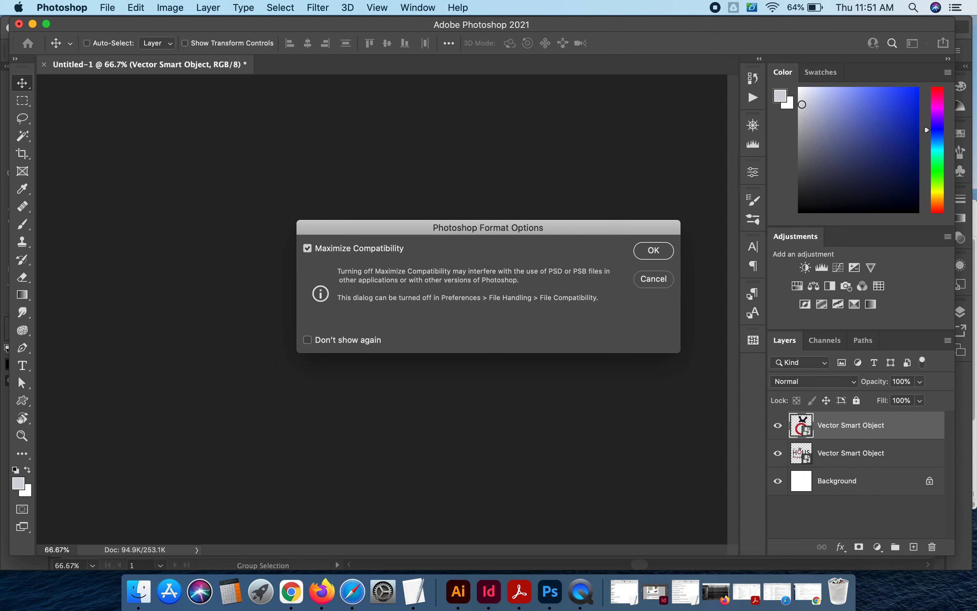
key(Return)
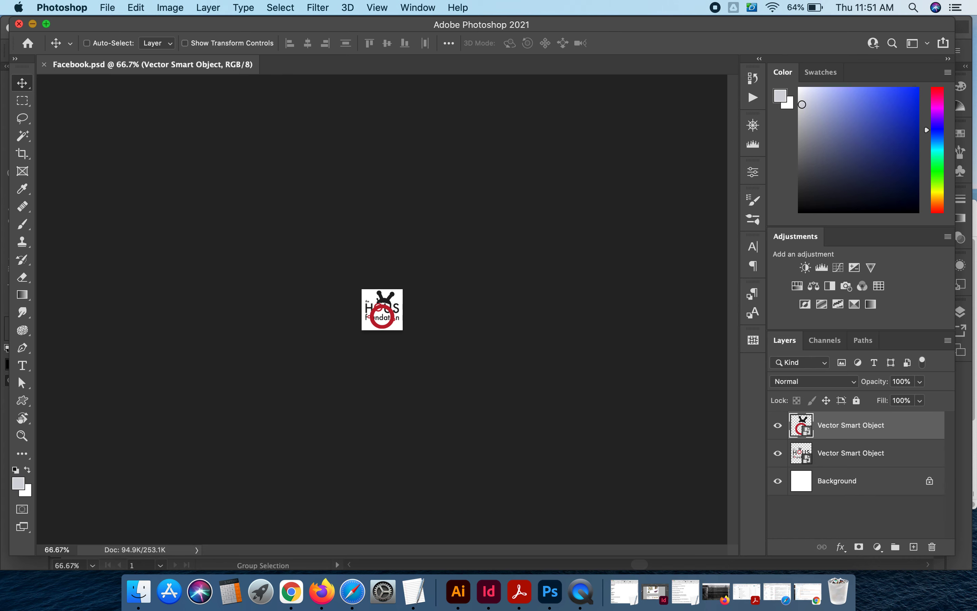
- Switch to Finder and preview the exported Fb_option1 and Fb_option2 PNGs in the Hous folder
key(super+Tab)
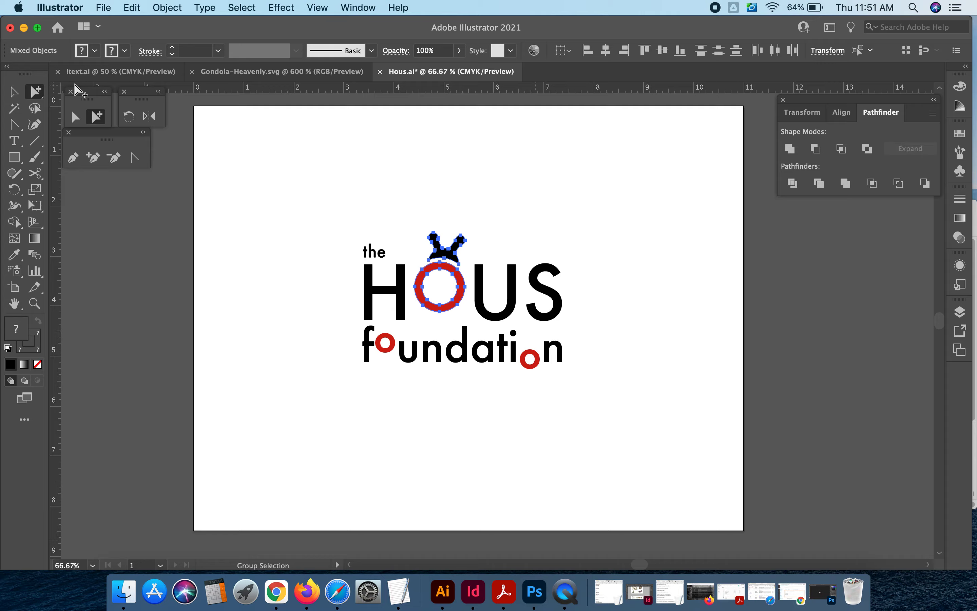
key(super+m)
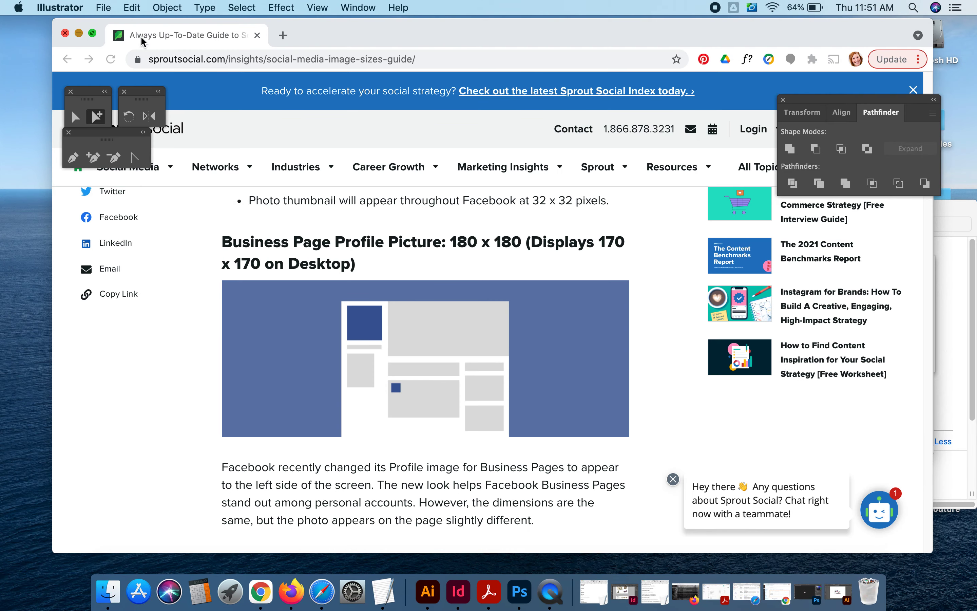
click(80, 31)
click(444, 144)
drag(444, 145, 255, 100)
click(443, 196)
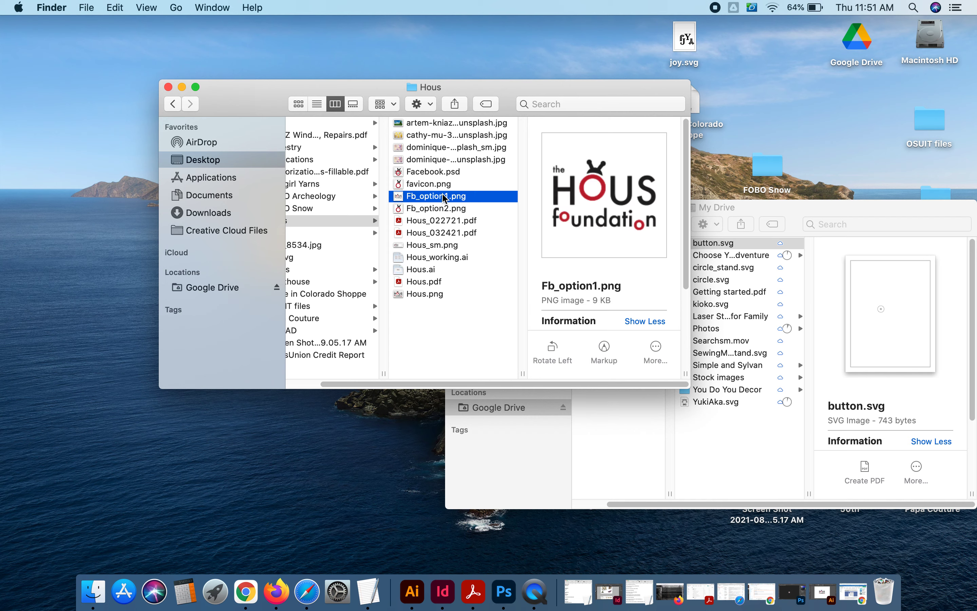
key(Down)
key(Up)
key(Down)
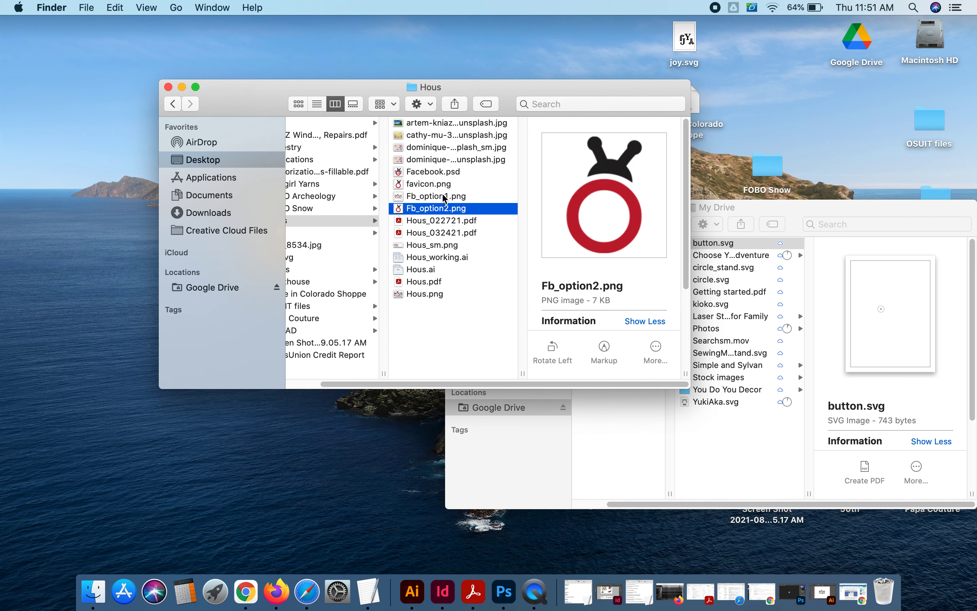